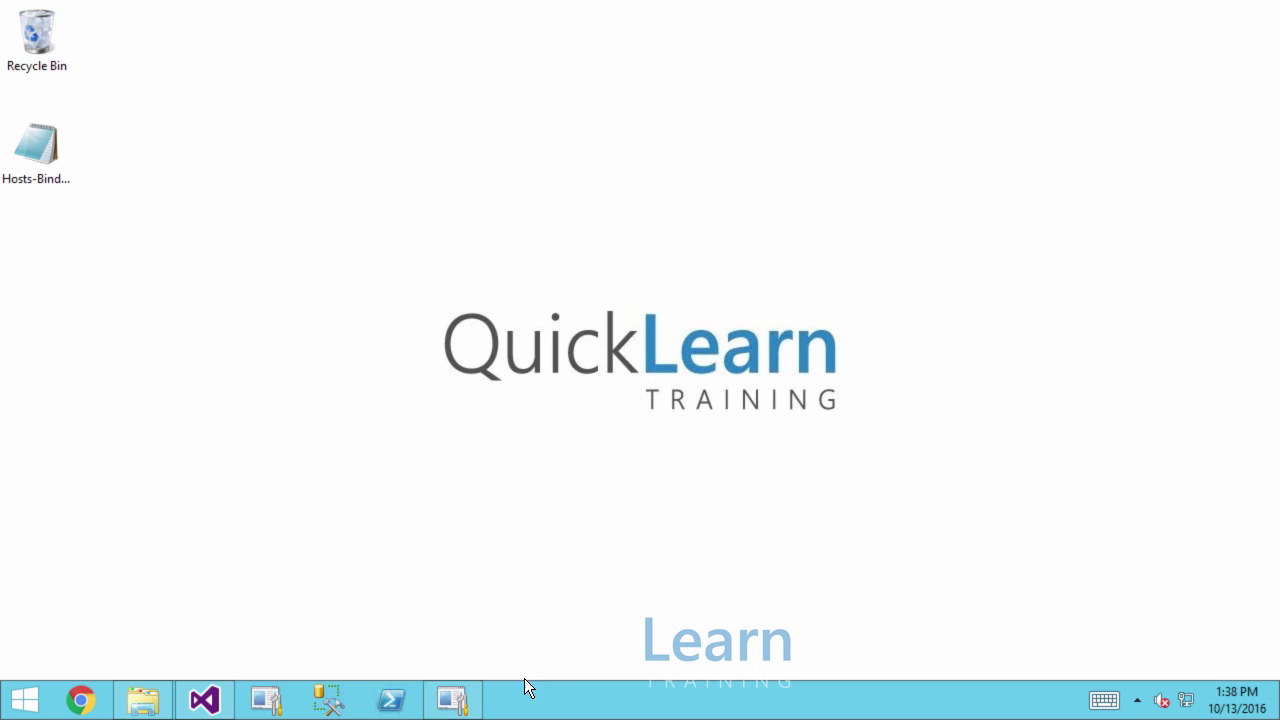
In BizTalk Server Administration Console, check the Hosts application's resources, receive ports and send ports
left_click(464, 702)
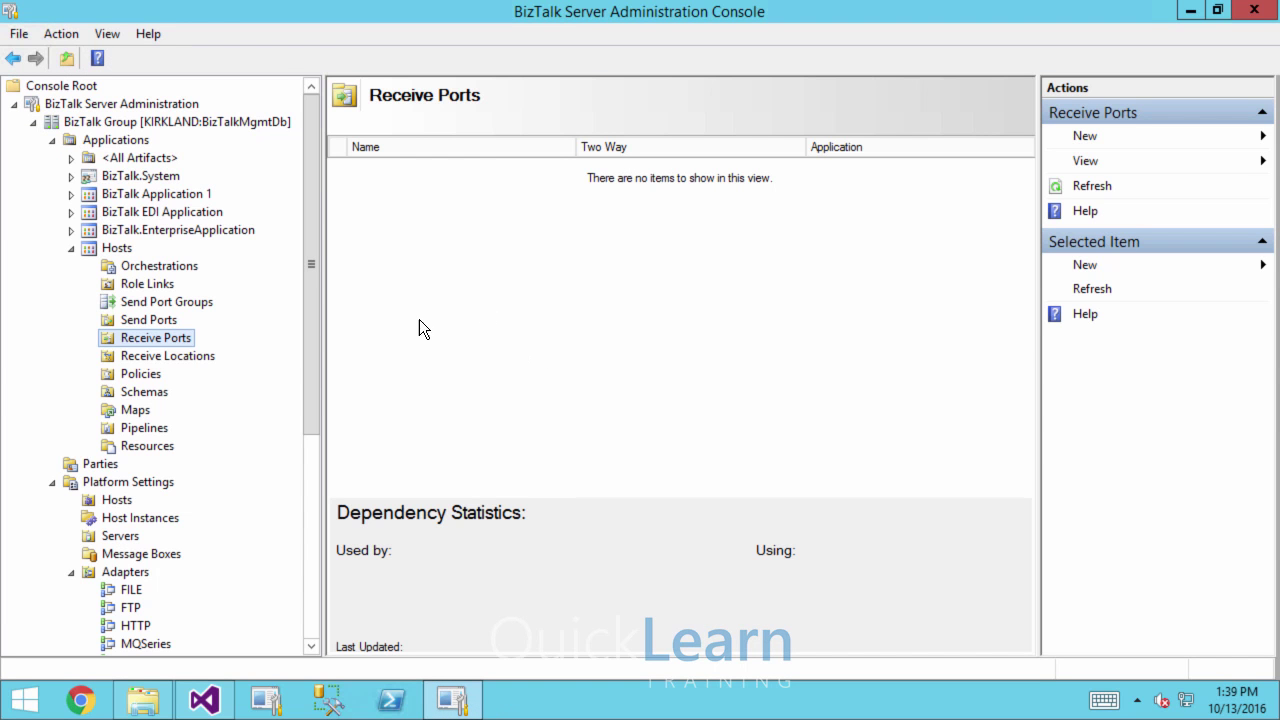
left_click(130, 251)
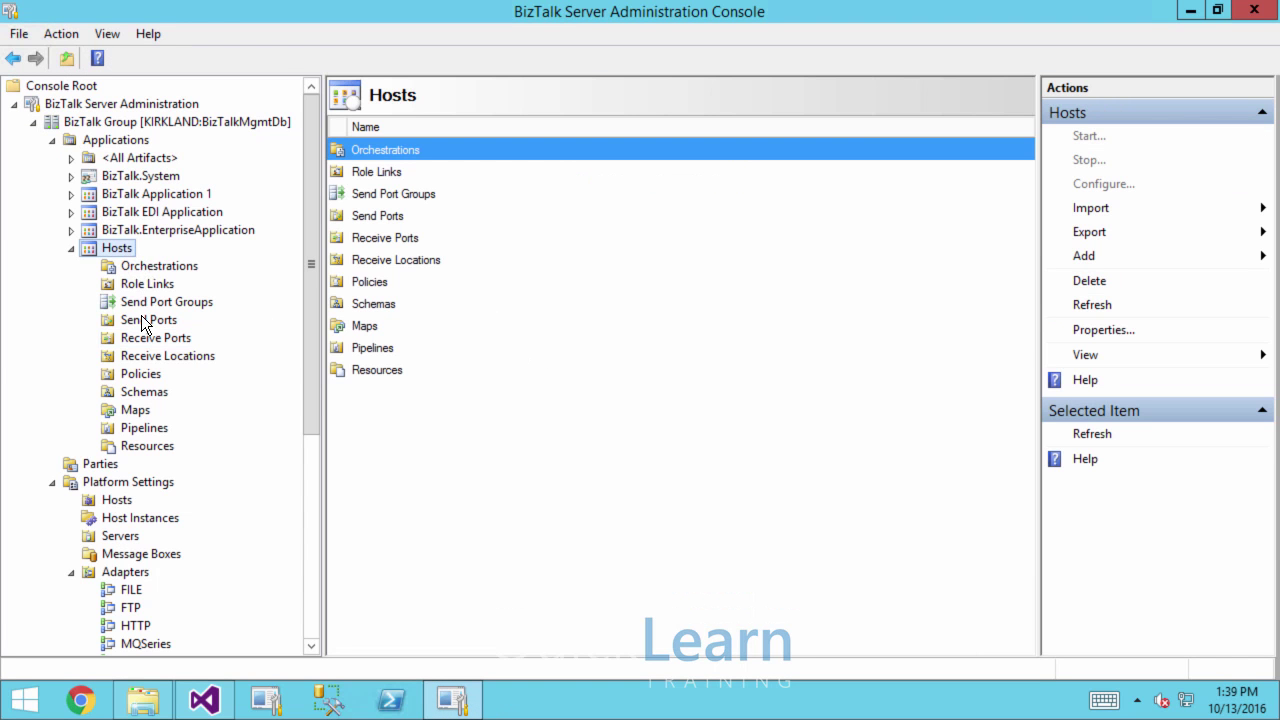
left_click(160, 446)
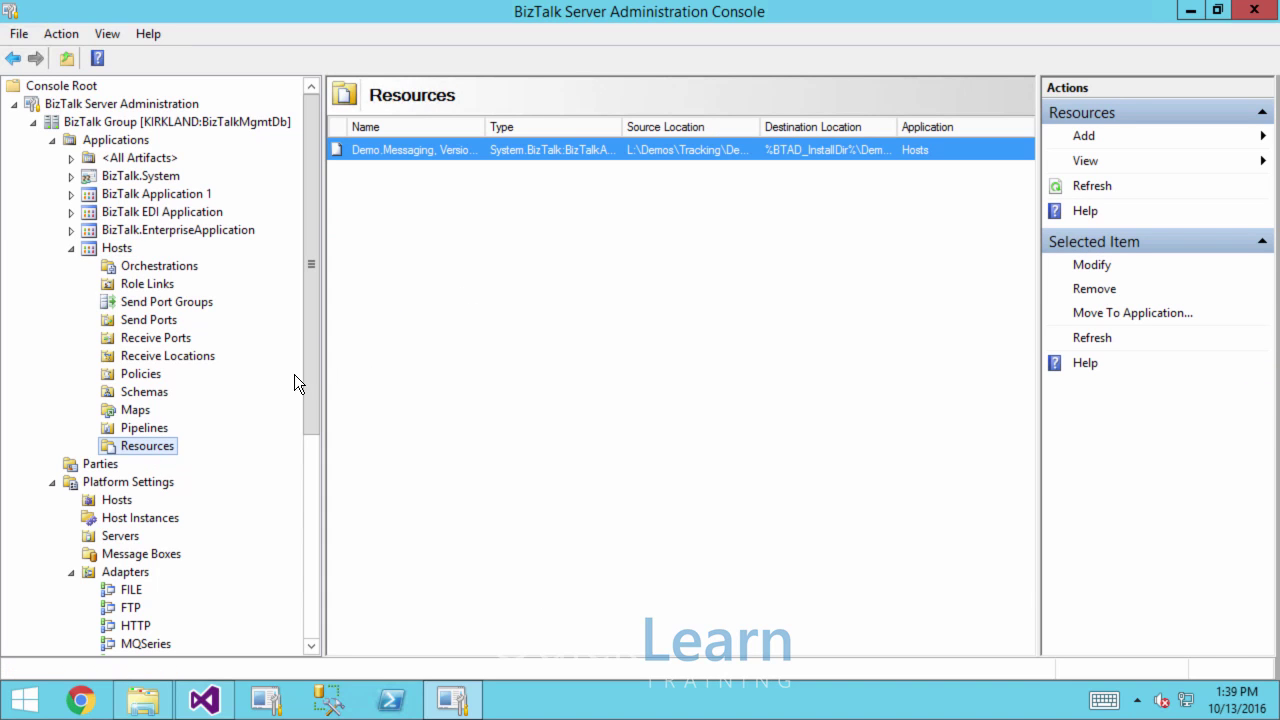
left_click(153, 339)
left_click(152, 322)
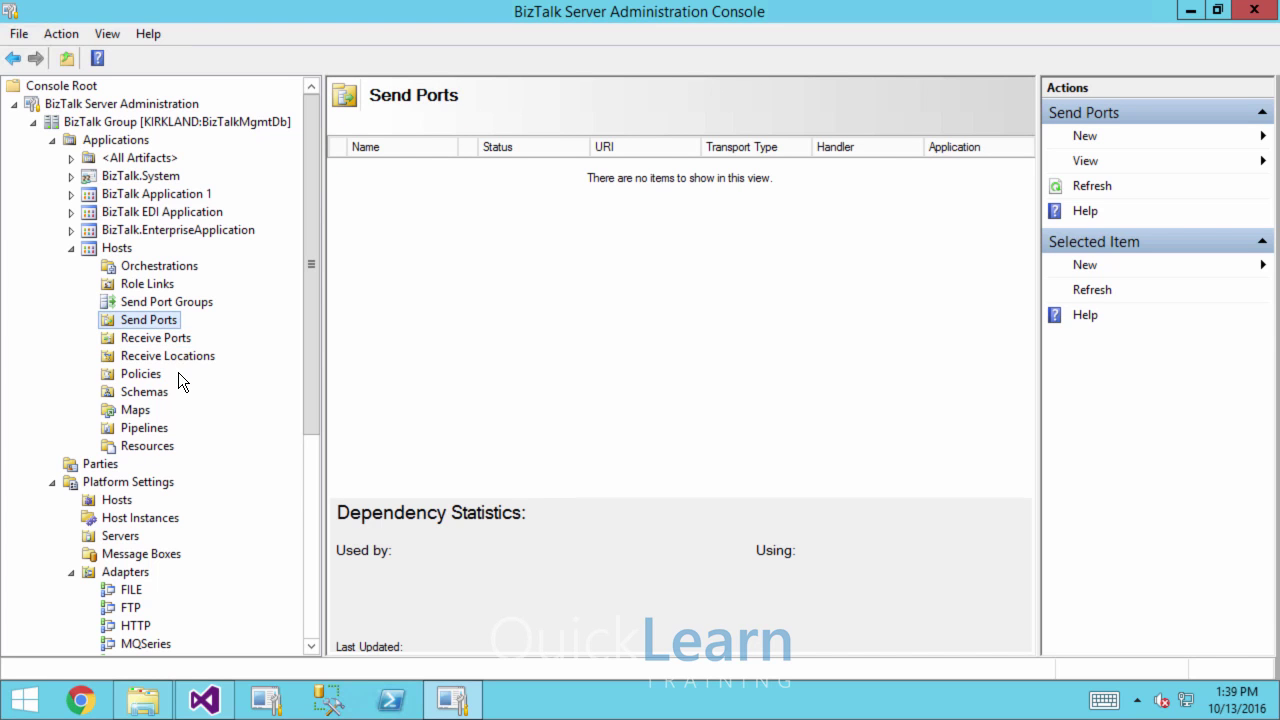
Switch to Hosts-BindingFile.xml in Visual Studio, review the HighValueOrders_FILE and LowValueOrders_FILE send ports, and collapse them along with the module references
left_click(226, 706)
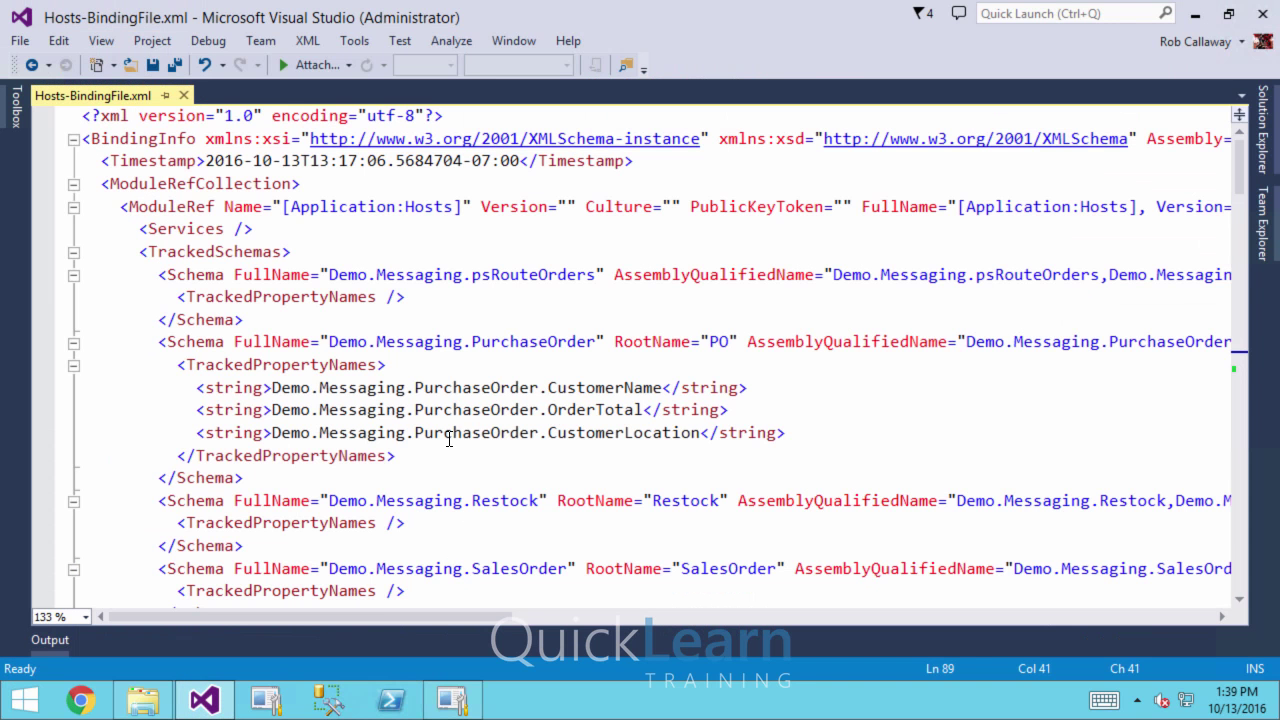
left_click(71, 207)
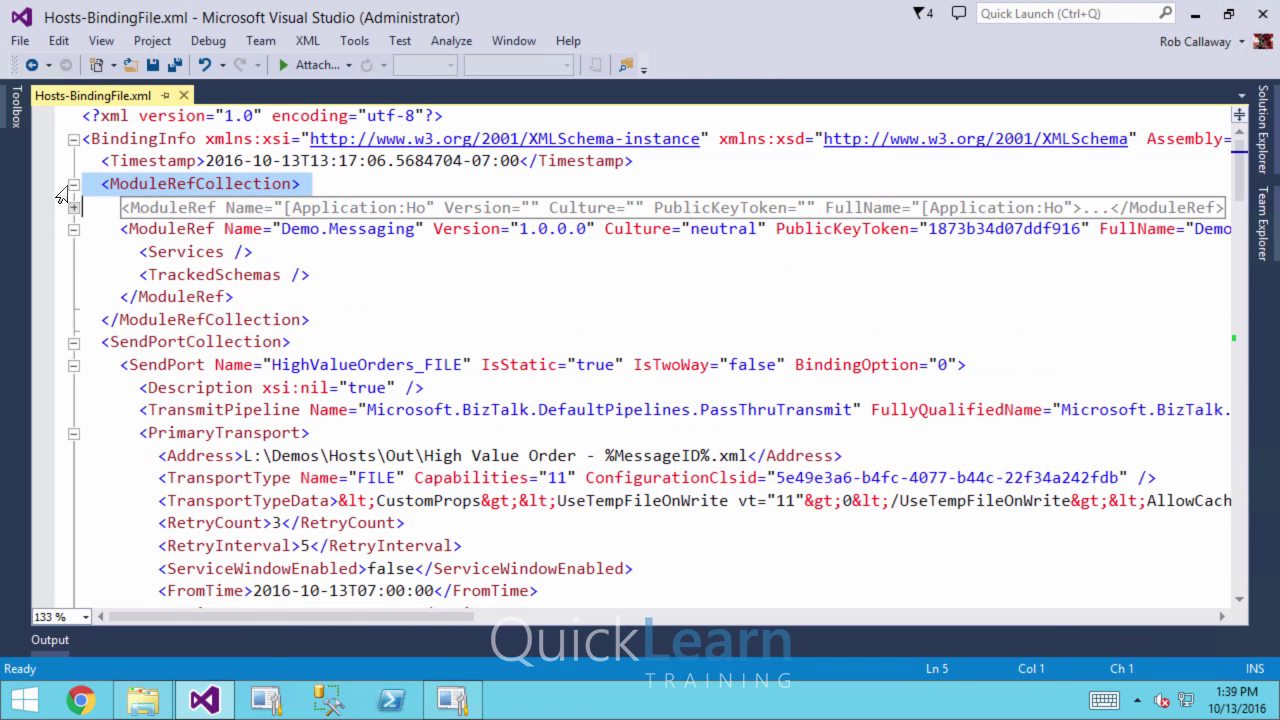
left_click(73, 184)
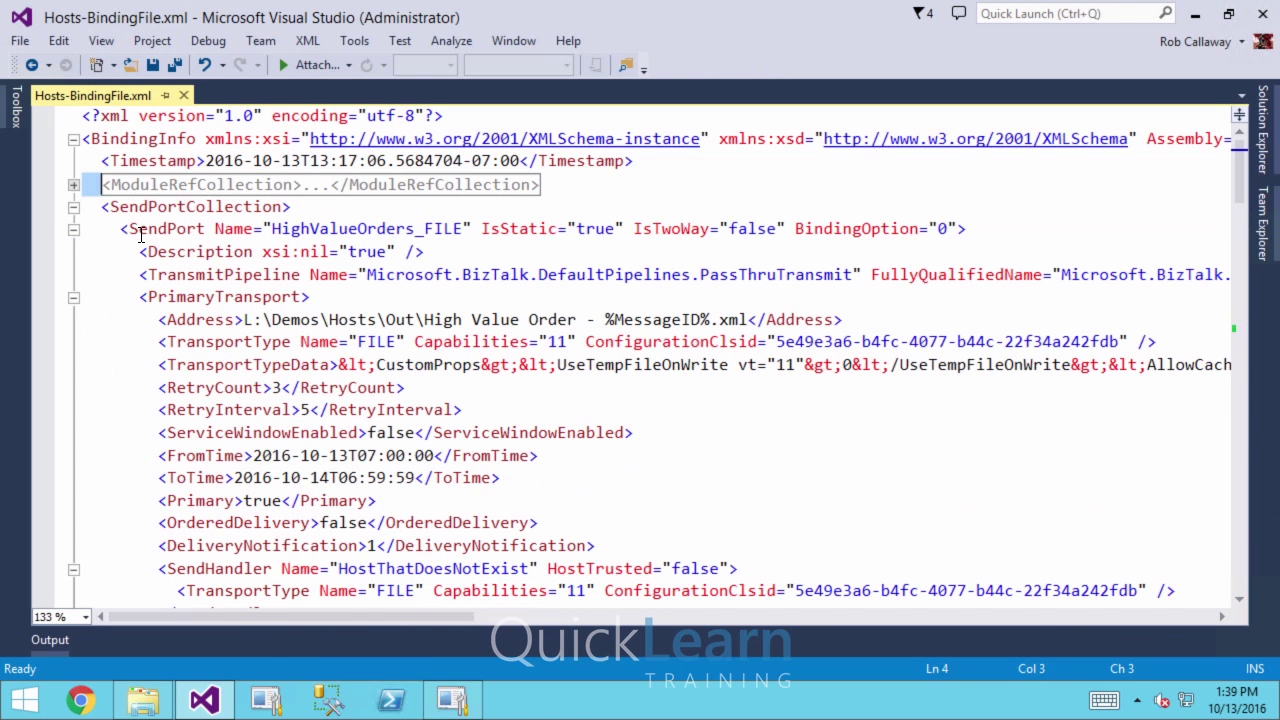
double_click(344, 230)
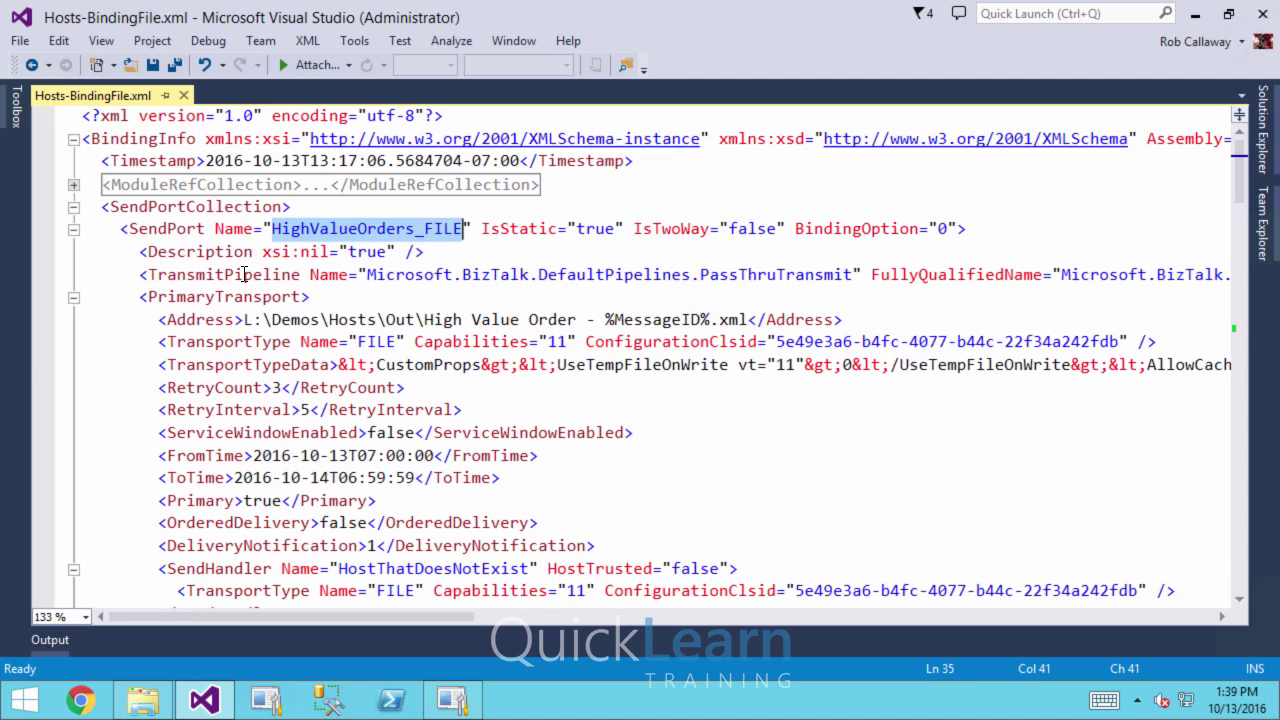
left_click(73, 229)
double_click(330, 252)
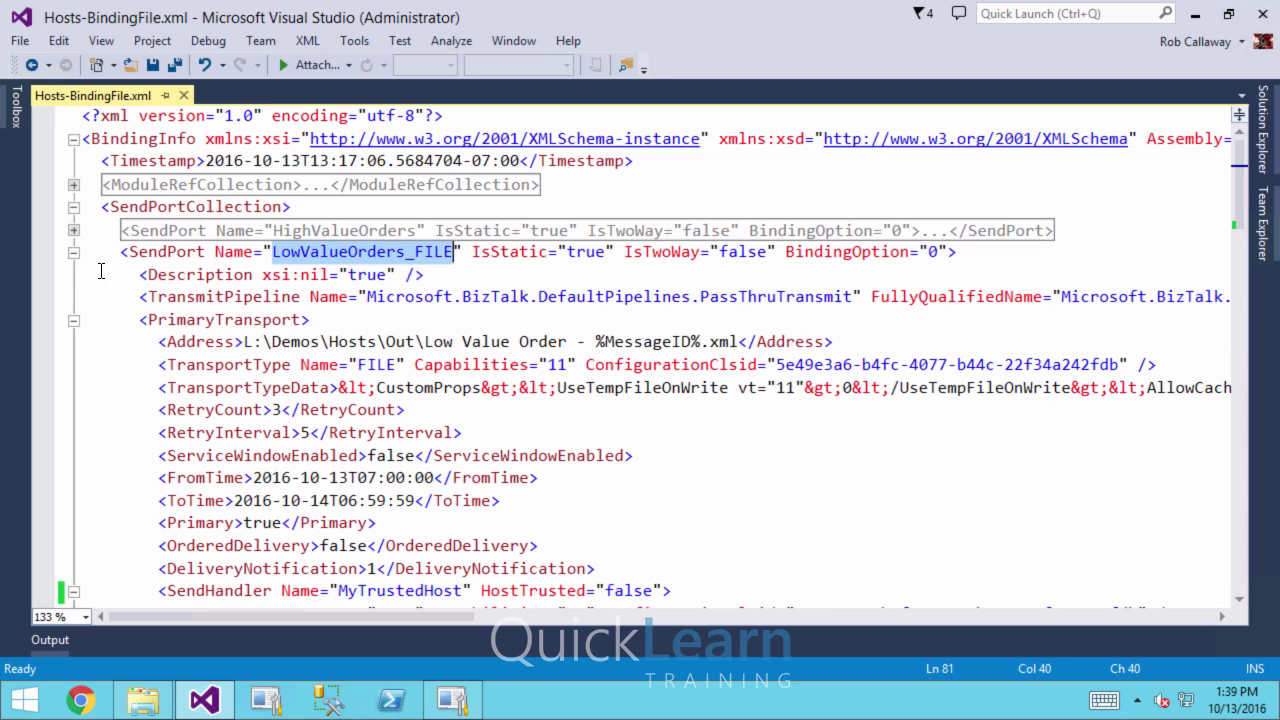
left_click(73, 252)
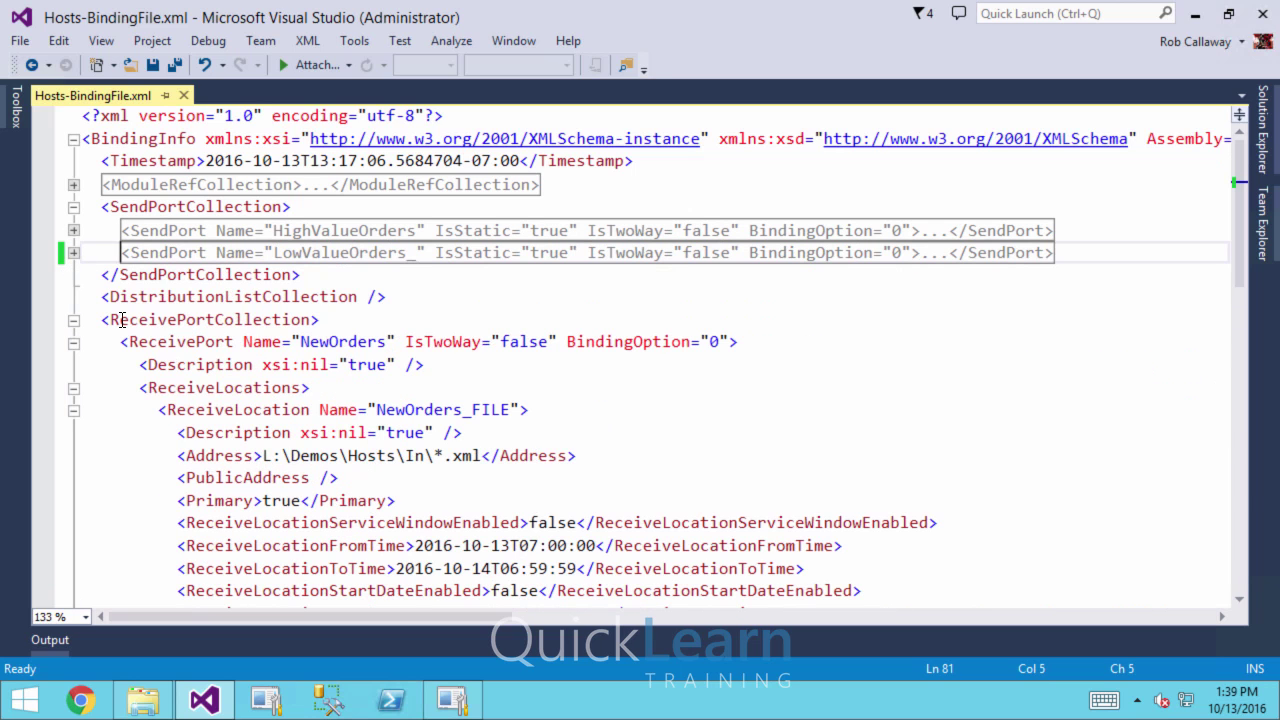
Review the NewOrders receive port and its NewOrders_FILE receive location in the binding file, collapsing both elements
double_click(340, 342)
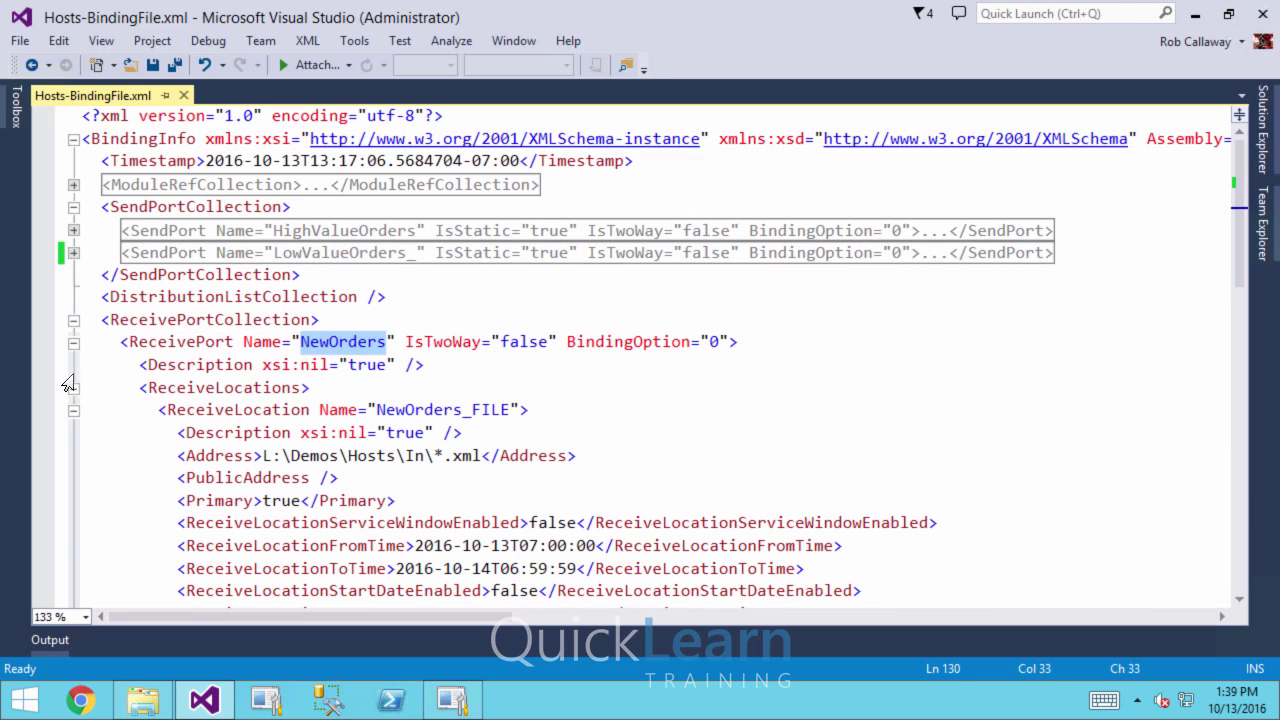
double_click(455, 410)
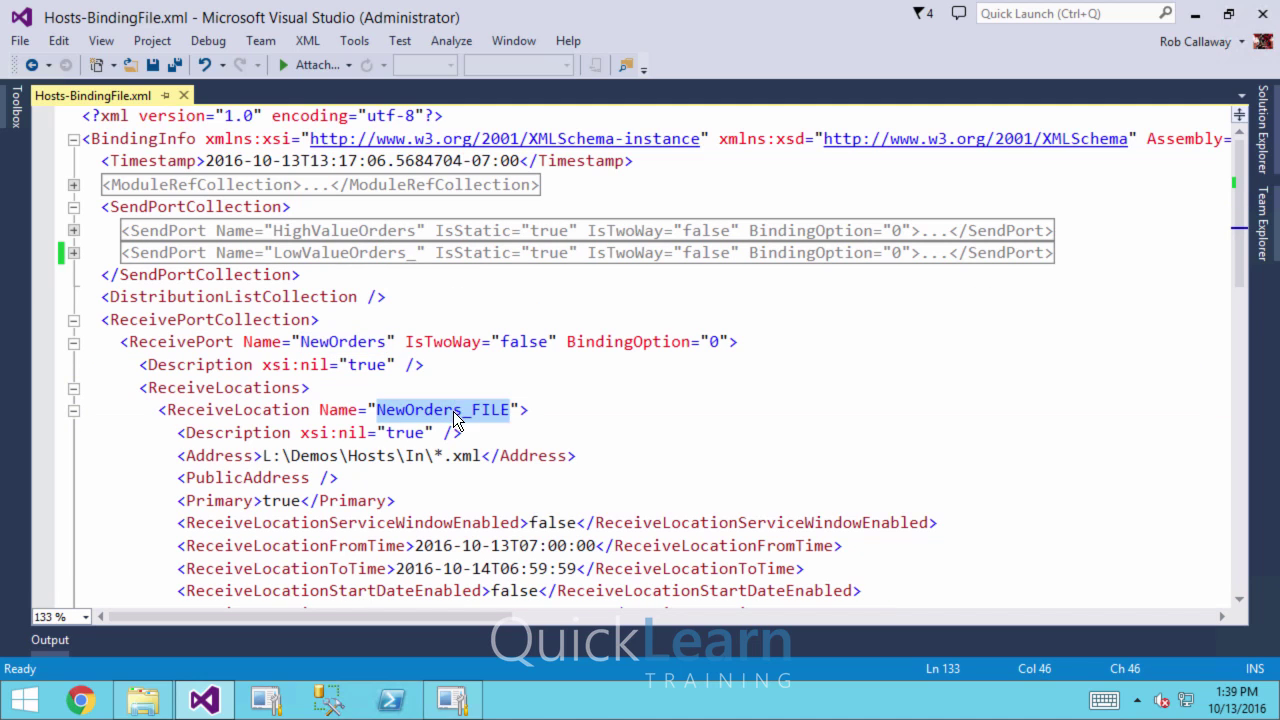
left_click(422, 432)
double_click(416, 410)
left_click(72, 410)
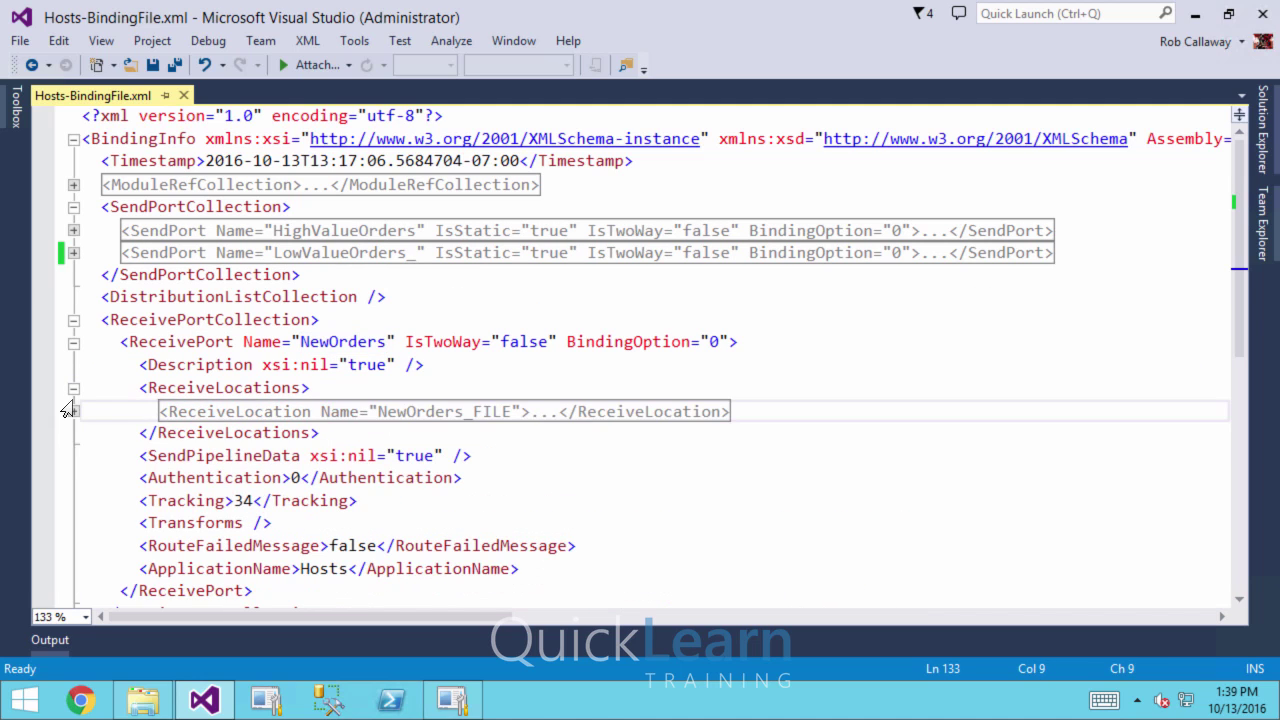
left_click(73, 342)
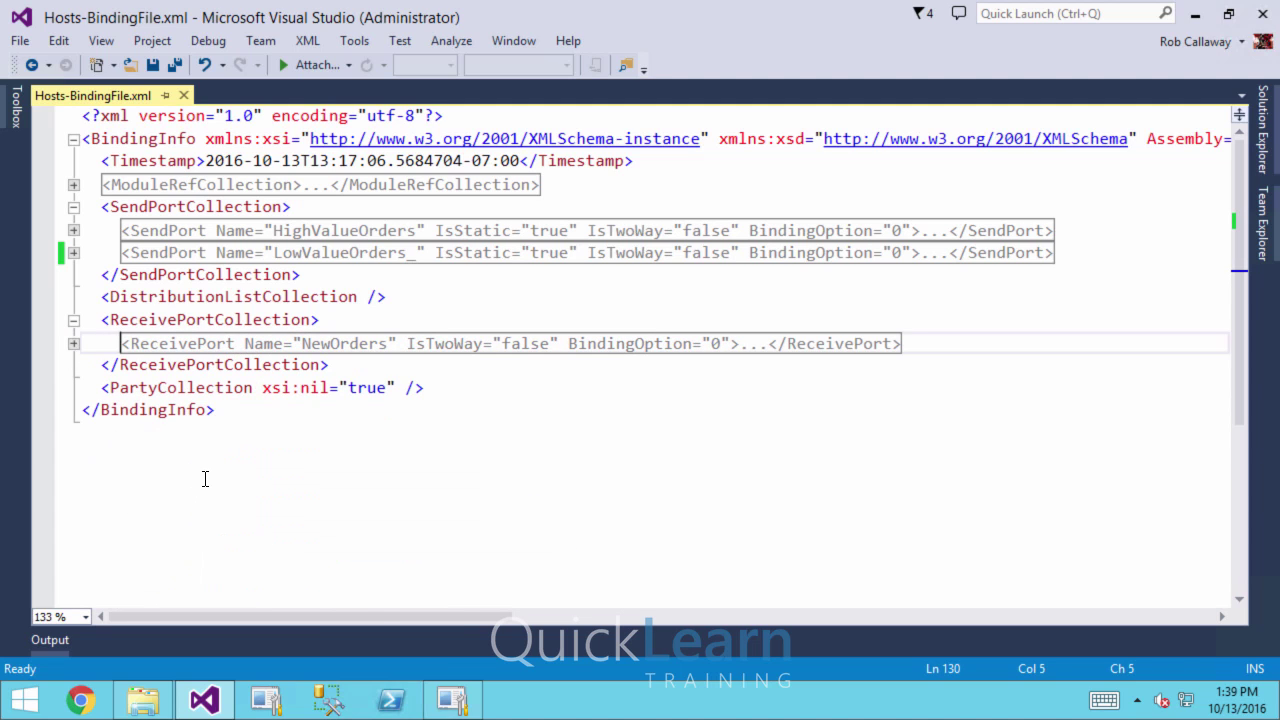
Switch to BizTalk Server Administration Console and try to import Hosts-BindingFile.xml from the Desktop as bindings for the Hosts application
left_click(466, 706)
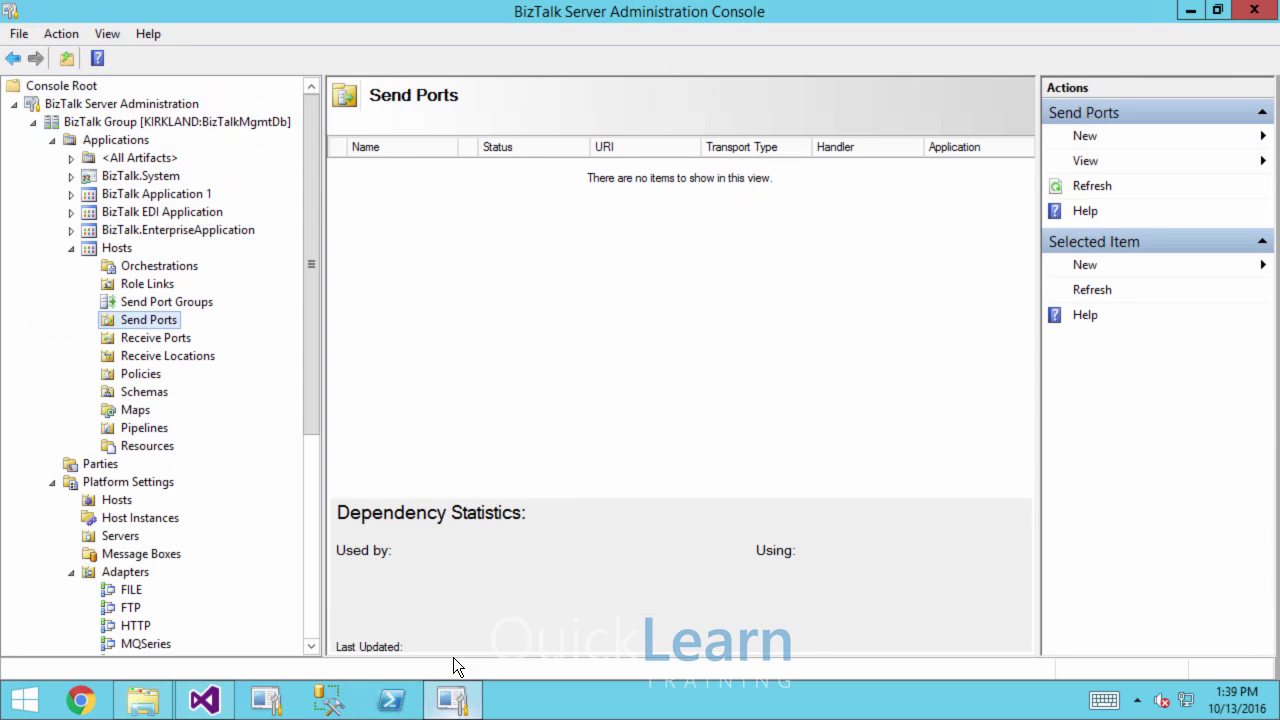
right_click(127, 250)
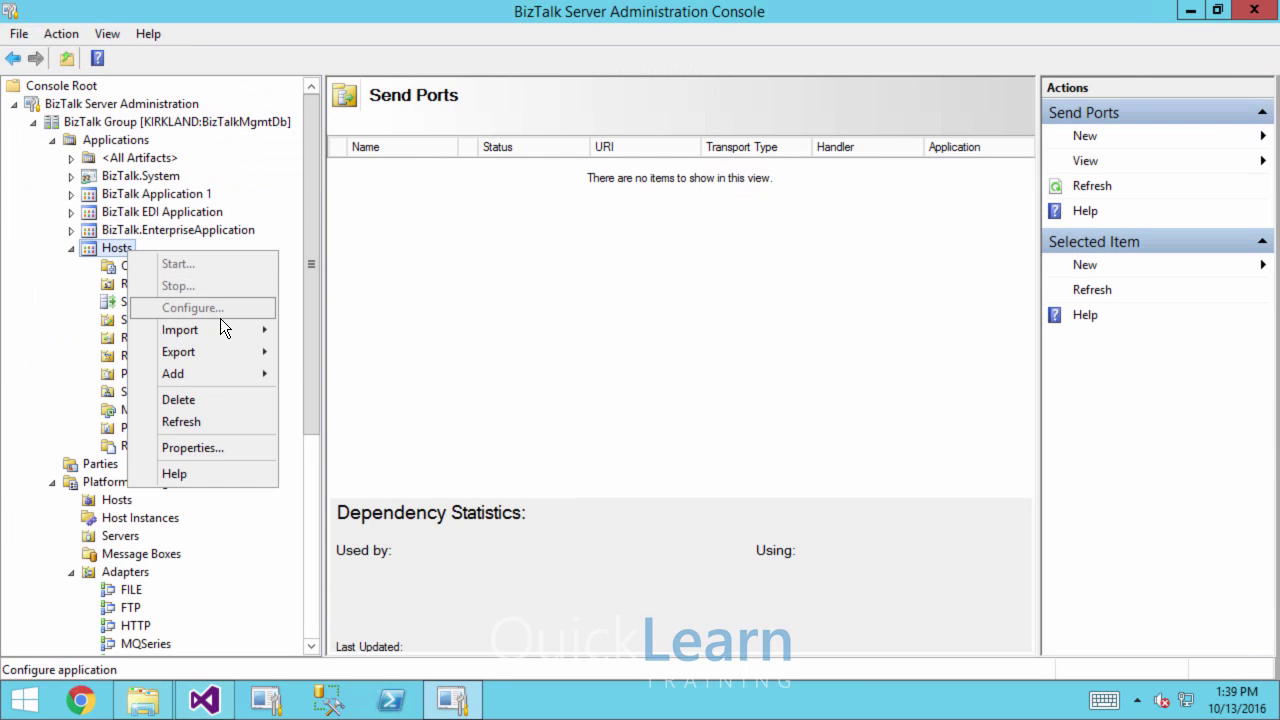
mouse_move(224, 331)
left_click(313, 352)
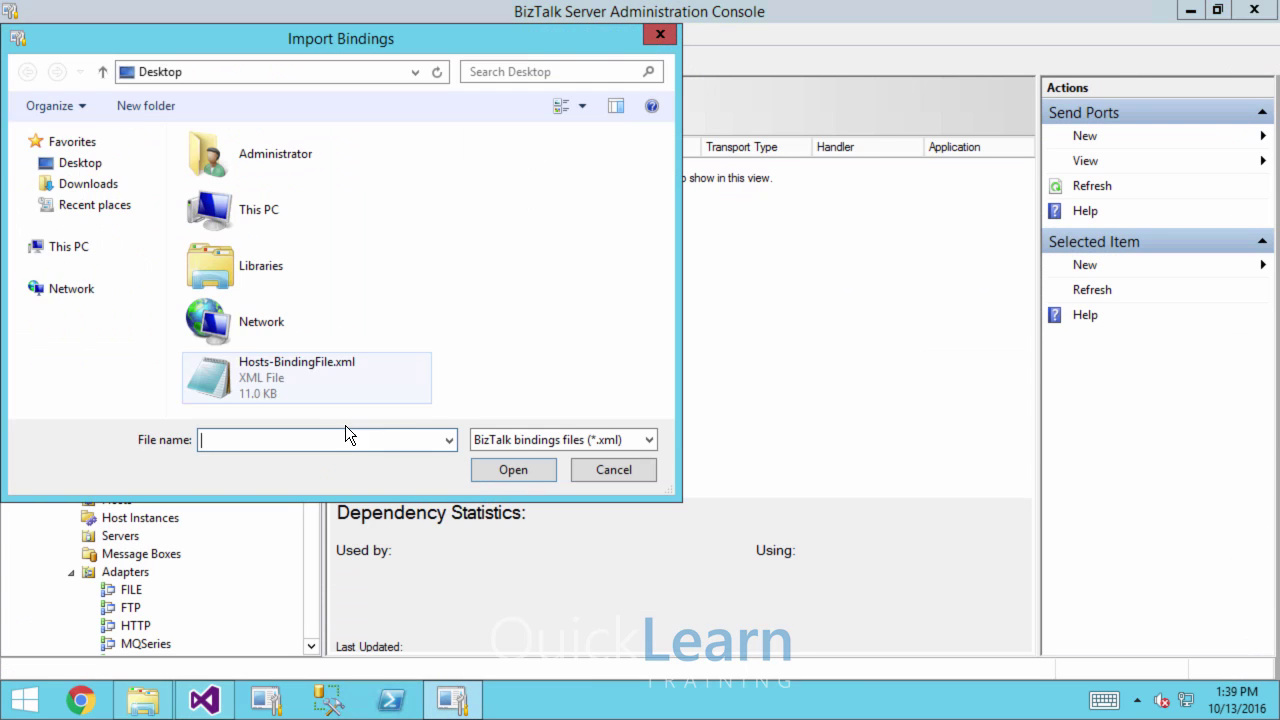
left_click(298, 400)
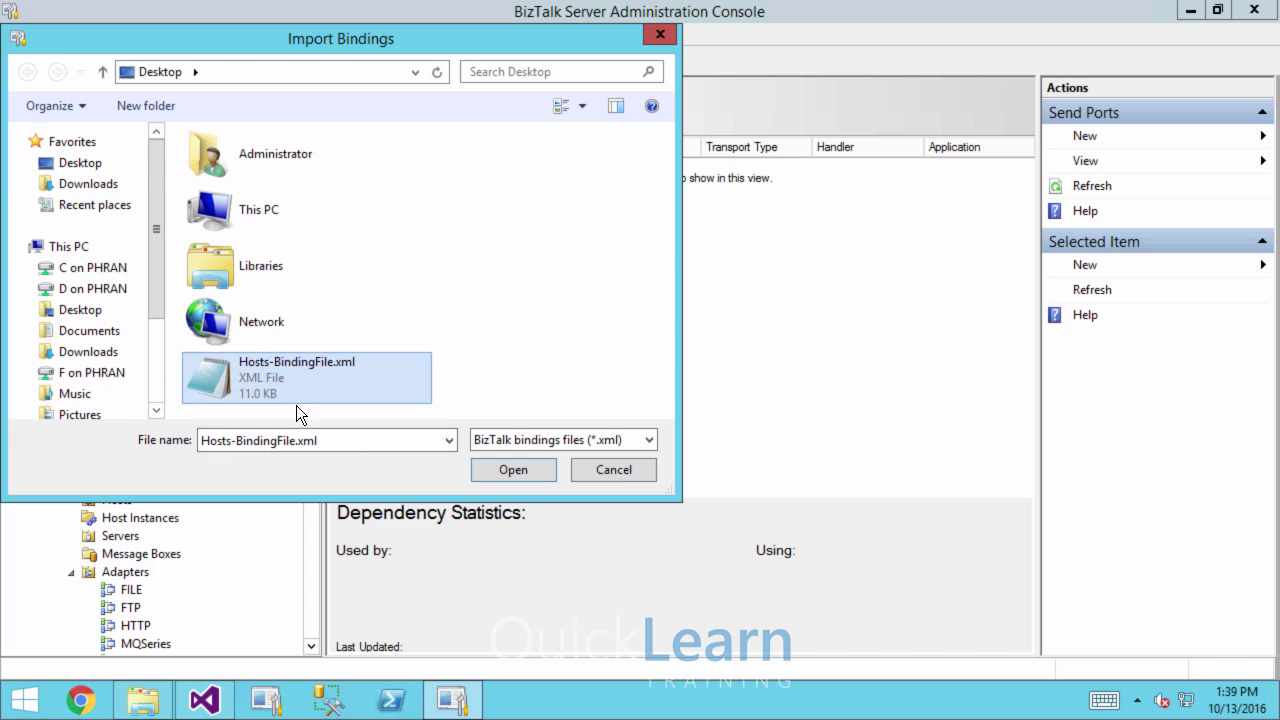
left_click(514, 472)
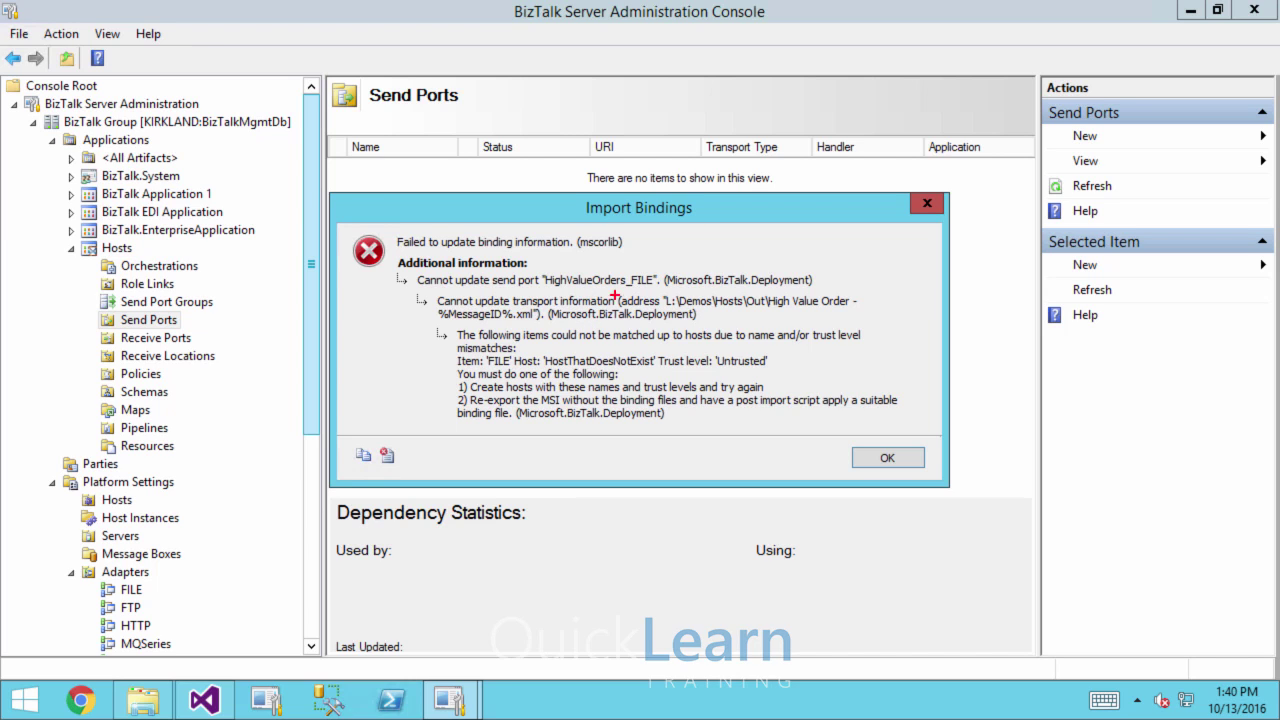
Examine the import error details for the affected send port, adapter, host name and trust level, and dismiss the dialog
left_click_drag(622, 268, 676, 212)
left_click_drag(441, 347, 772, 378)
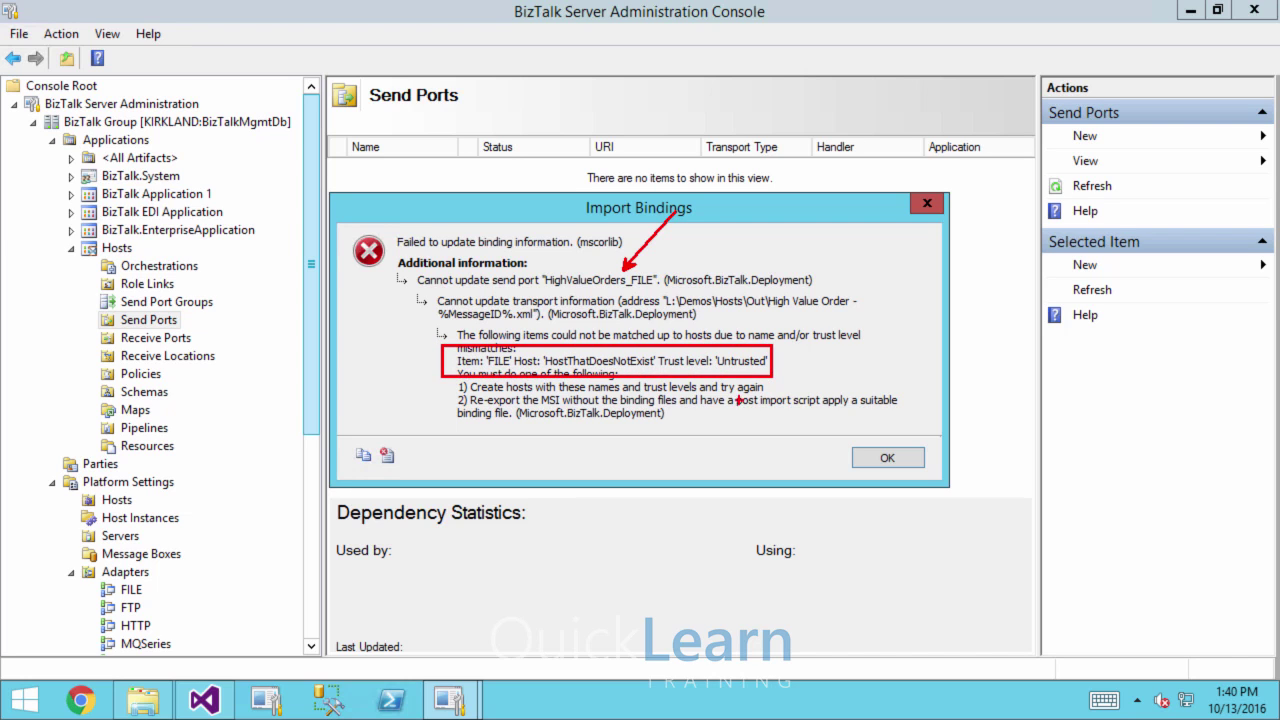
left_click_drag(505, 367, 510, 434)
left_click_drag(777, 362, 838, 387)
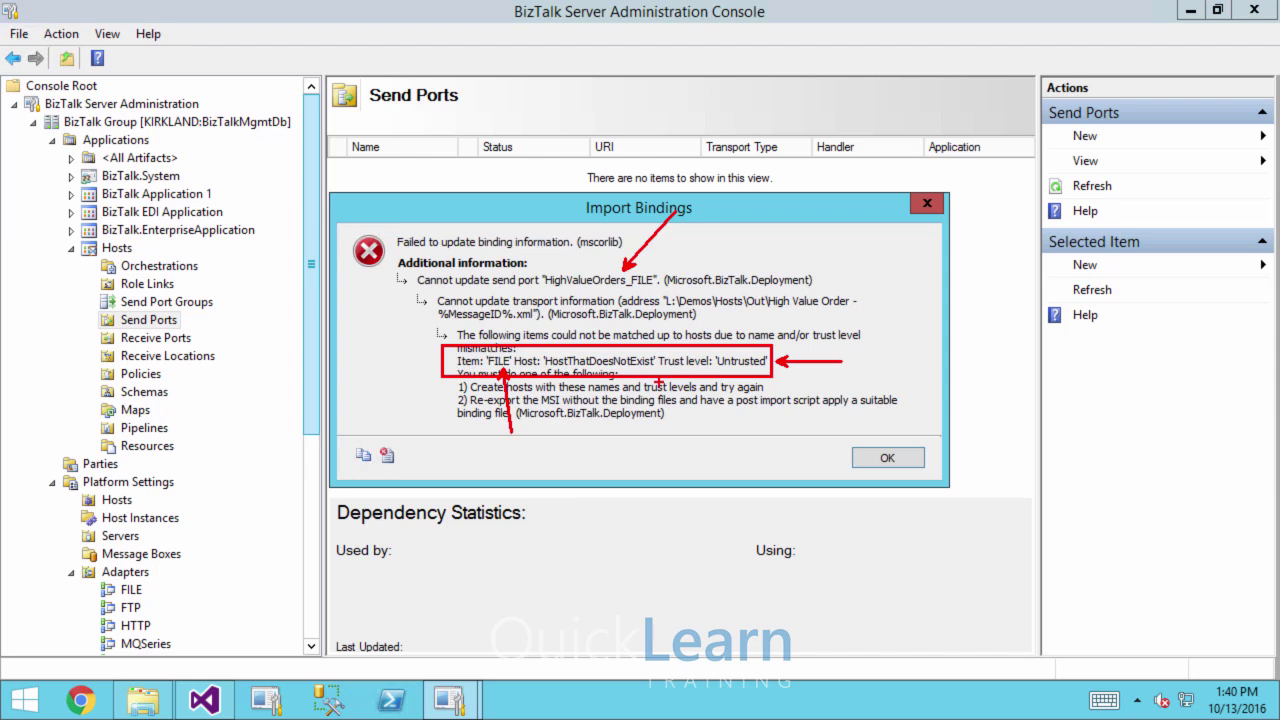
key("Escape")
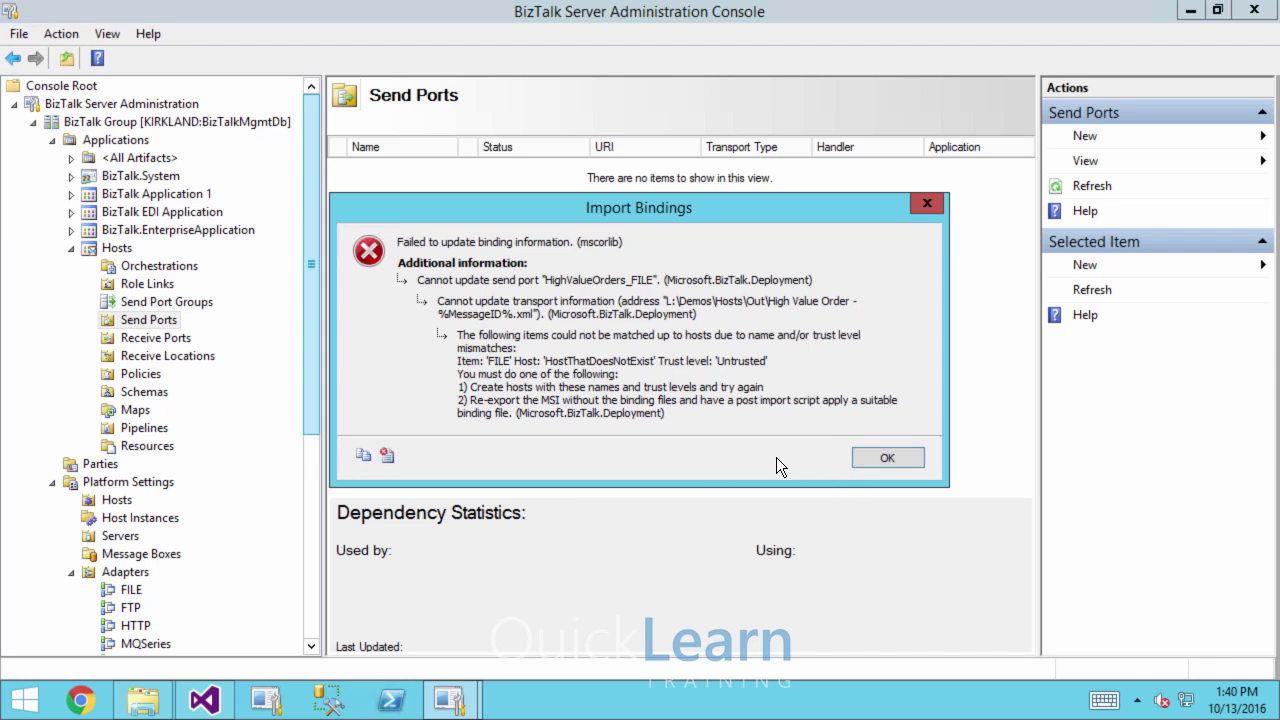
left_click(886, 459)
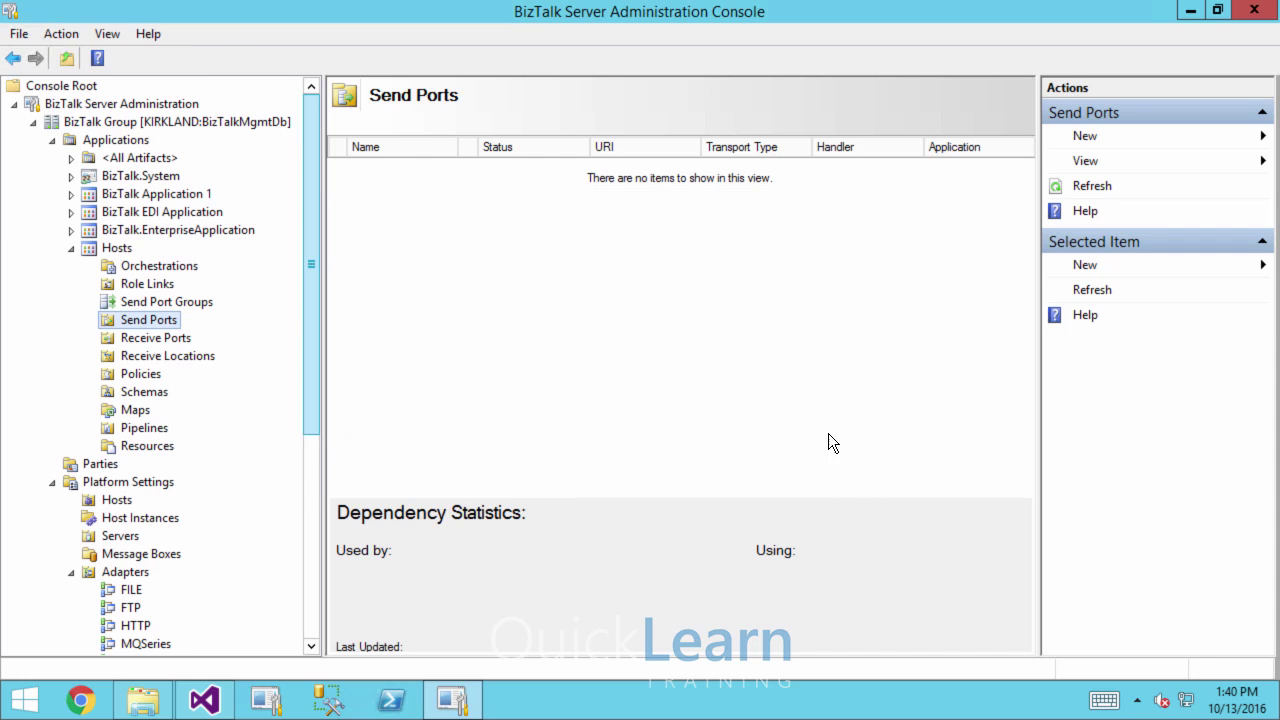
Switch to Visual Studio, find "Hostthat" in the binding file and copy the full handler name HostThatDoesNotExist
left_click(206, 700)
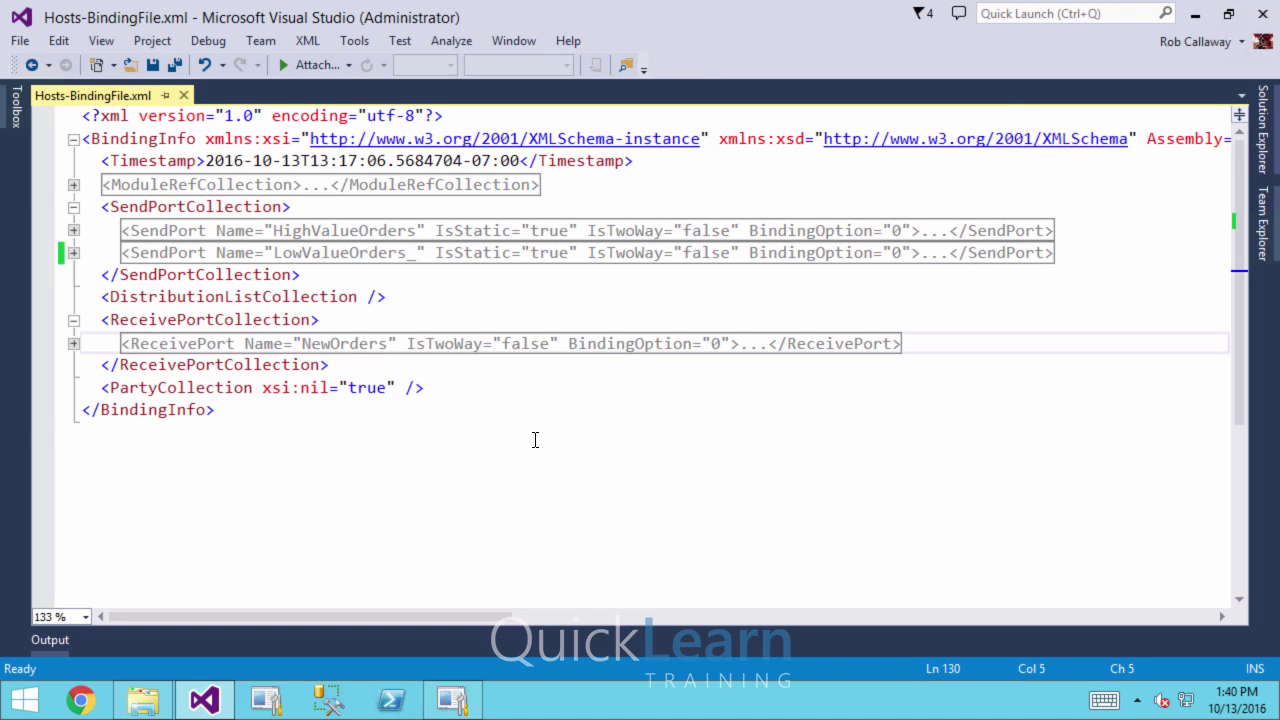
key("ctrl+f")
type("Hostthat")
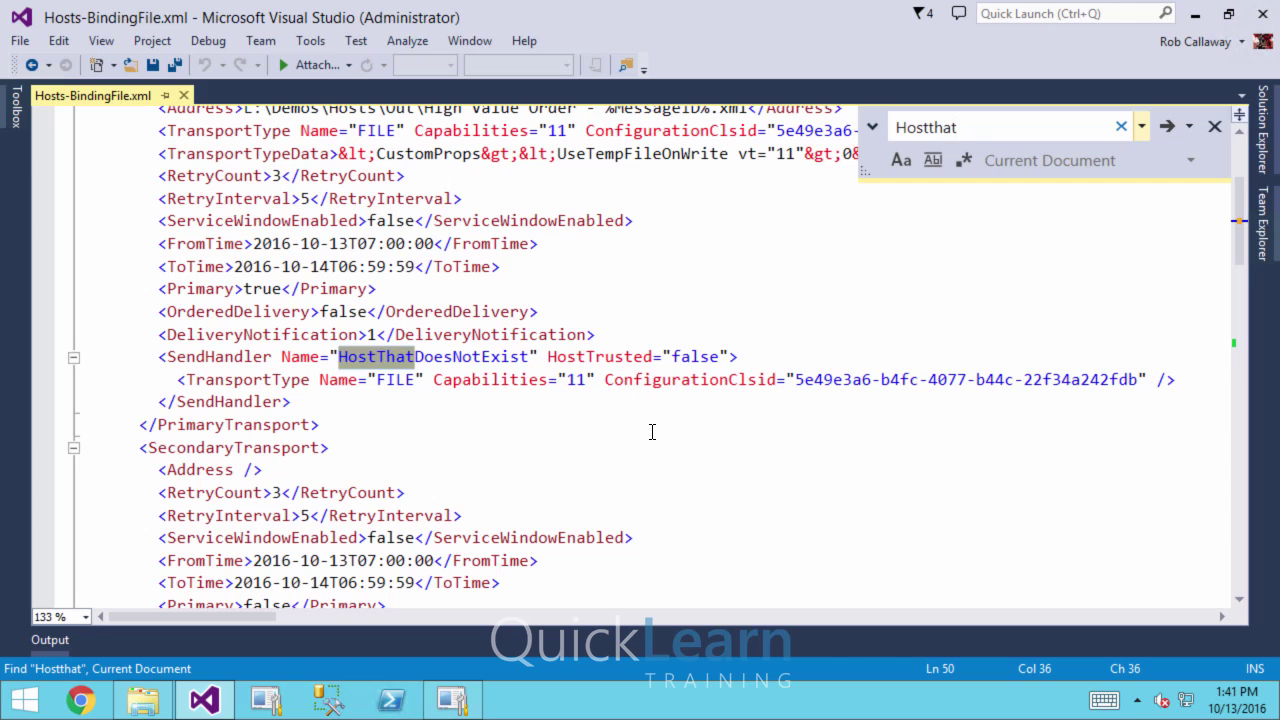
left_click(378, 360)
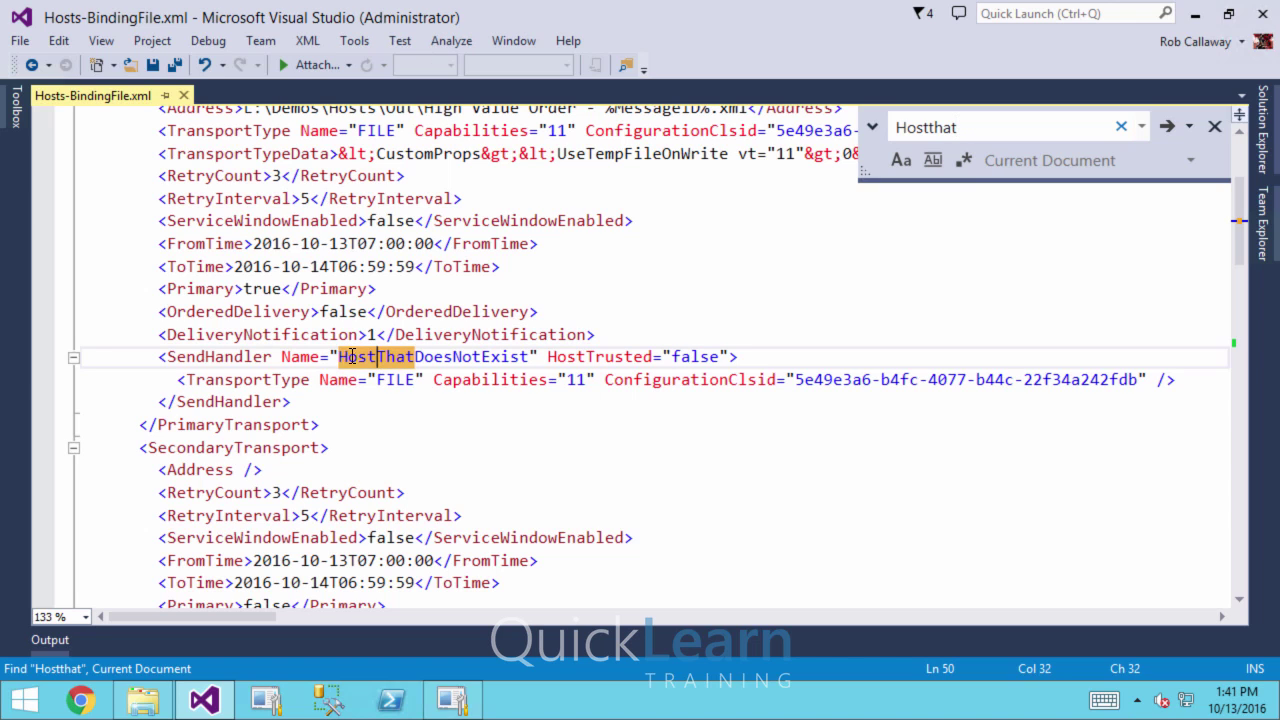
left_click(340, 357)
left_click(530, 360, "shift")
key("ctrl+c")
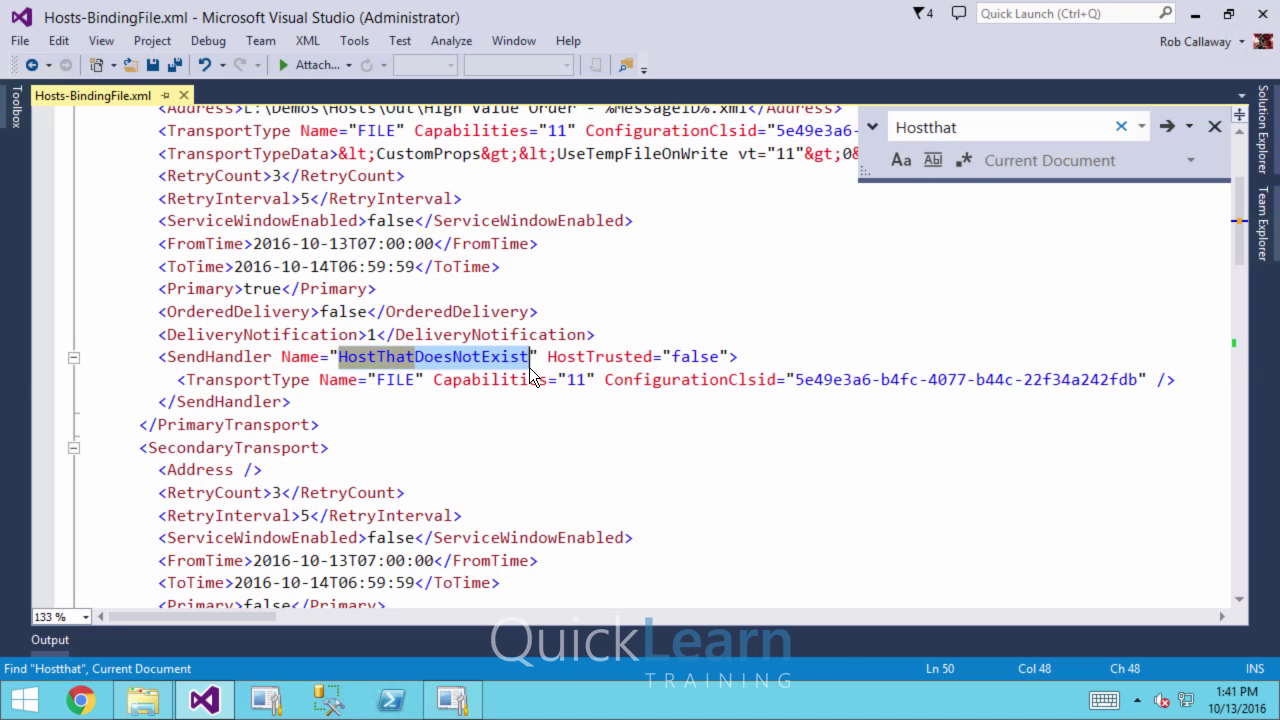
Search the current document for further occurrences of the copied name HostThatDoesNotExist
double_click(979, 127)
key("ctrl+v")
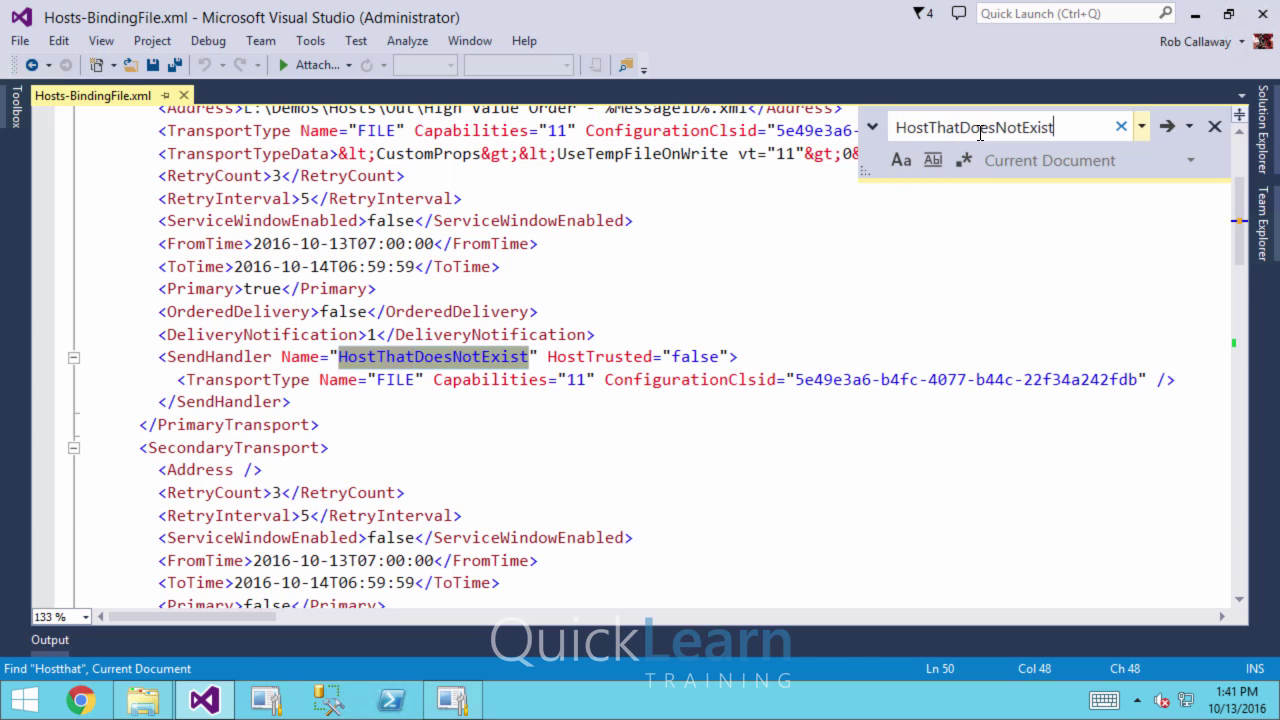
left_click(1168, 128)
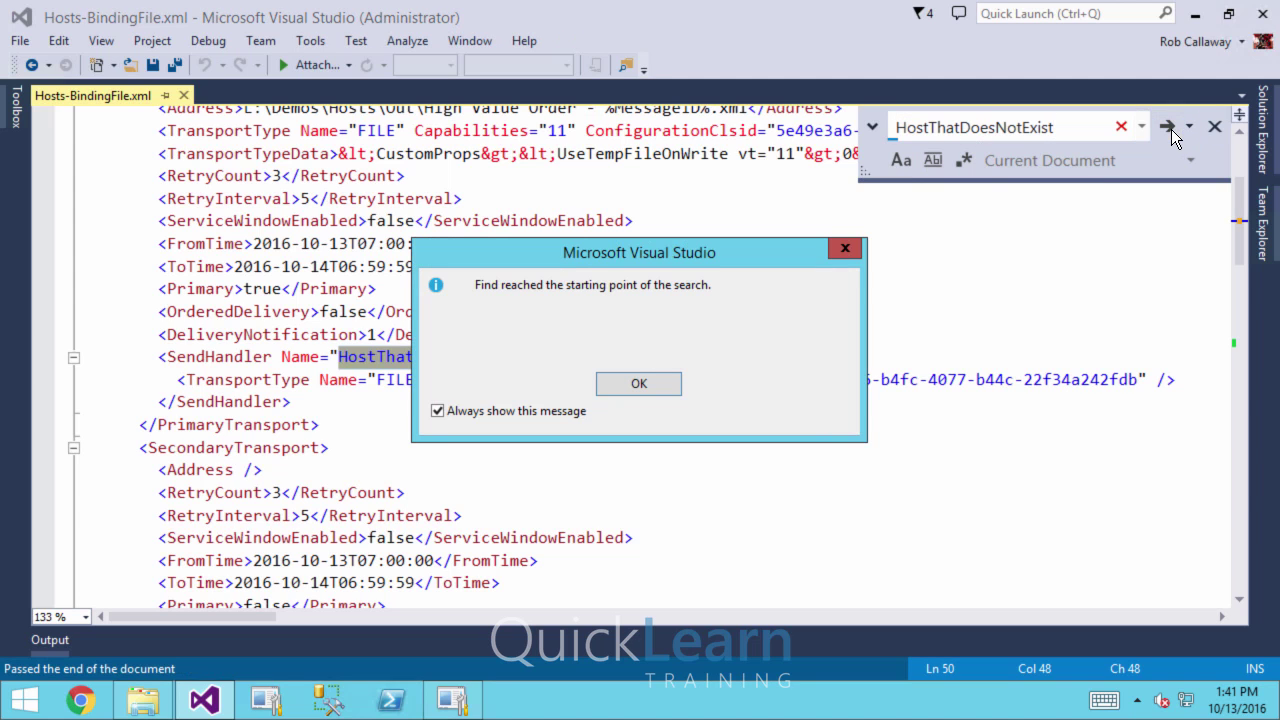
left_click(615, 383)
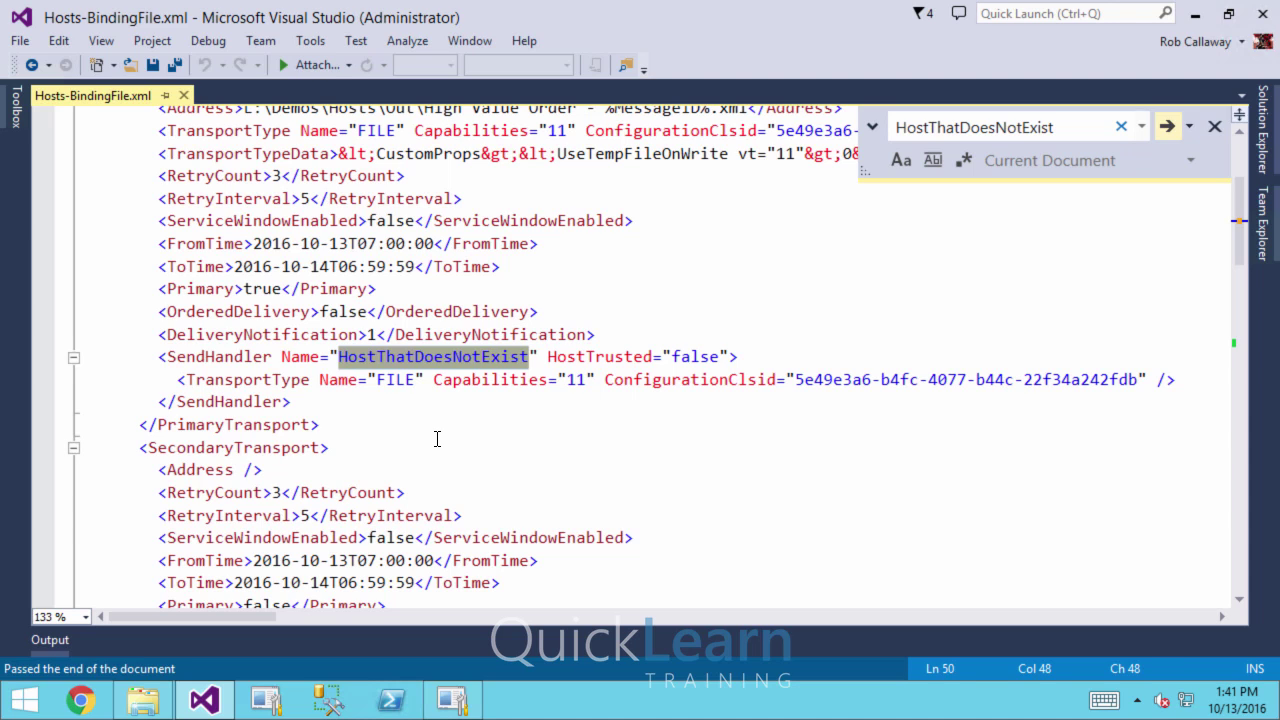
Set the primary transport's SendHandler name for the High Value Order send port to BizTalkServerApplication, and save the binding file
type("Biz")
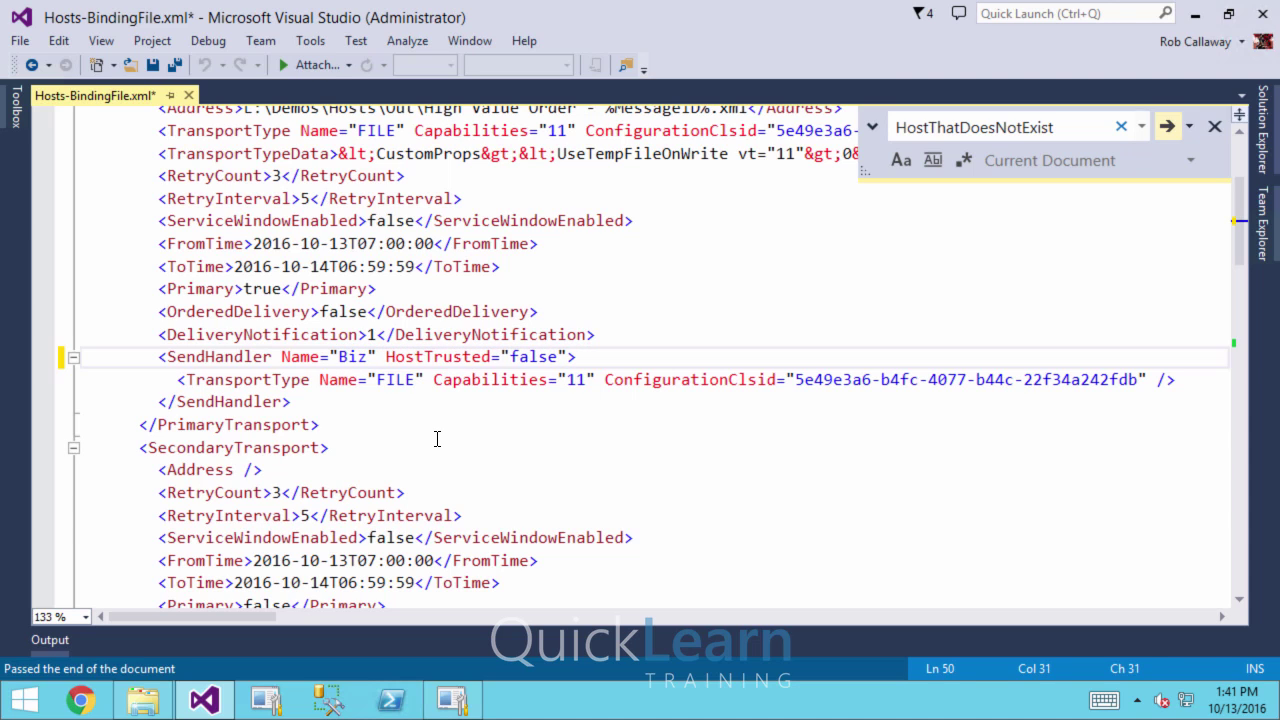
type("TalkAppl")
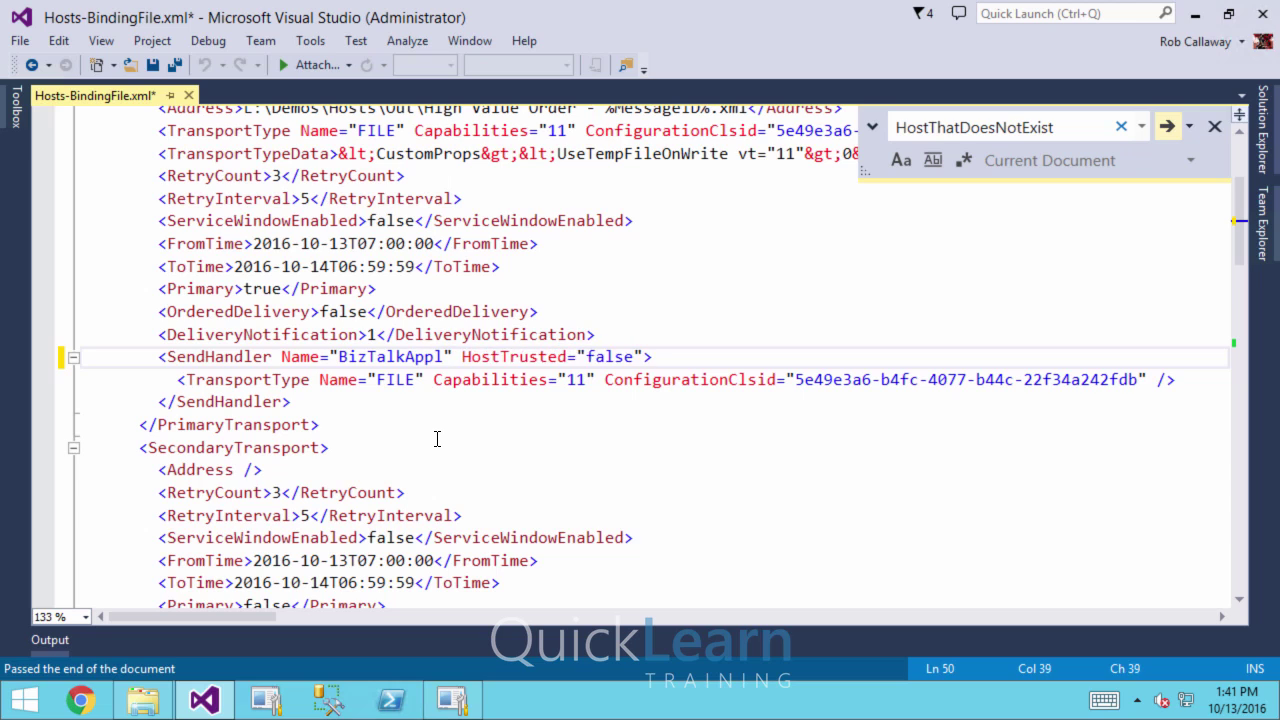
type("ication")
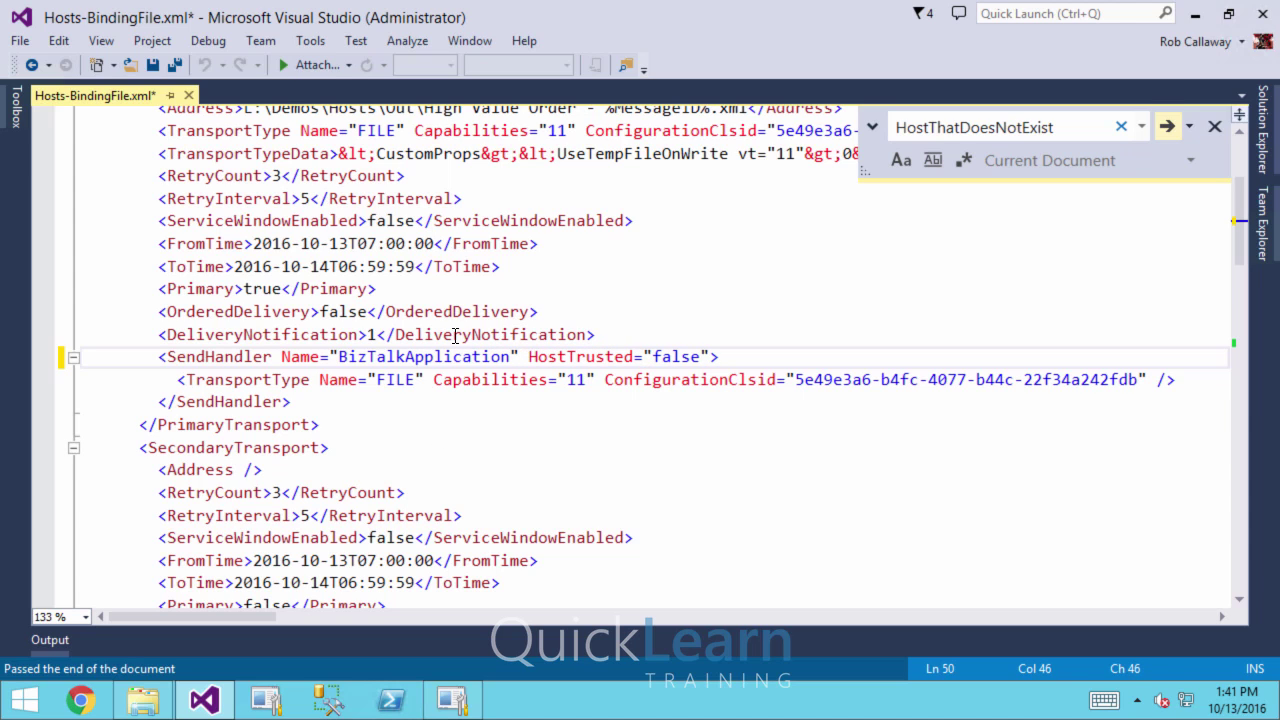
left_click(406, 359)
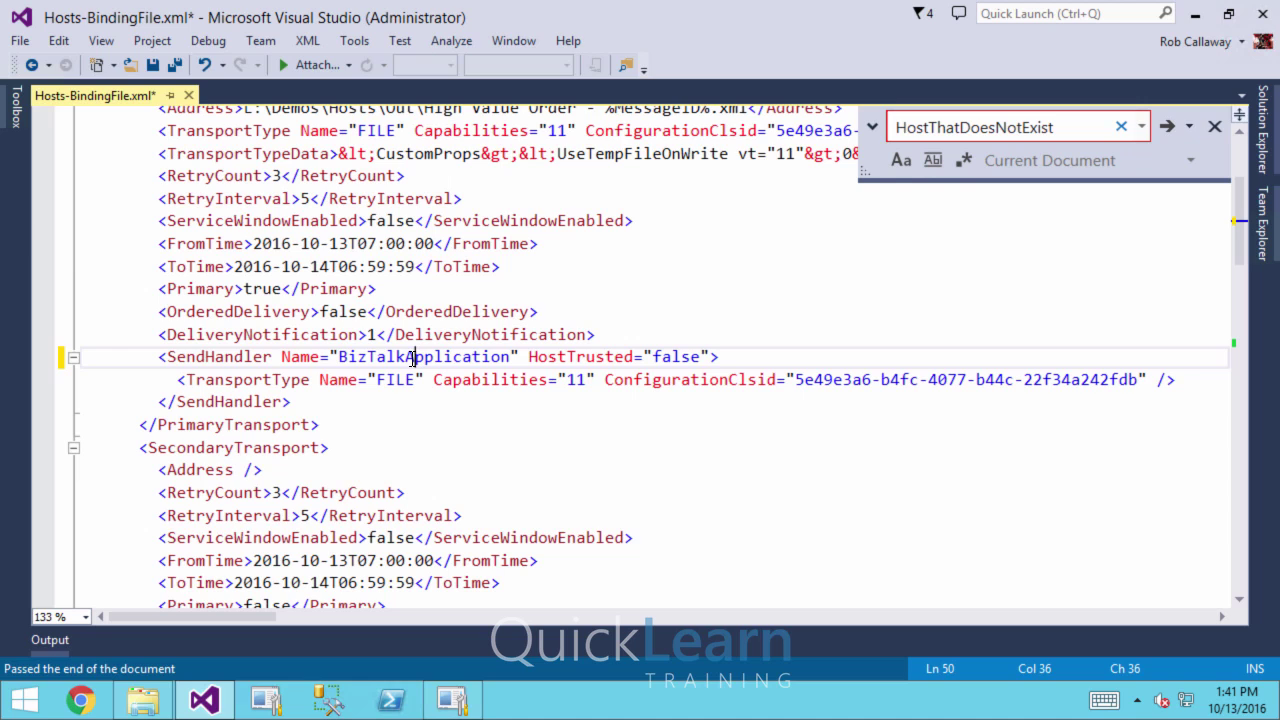
left_click(511, 358, "shift")
type("ServerAppli")
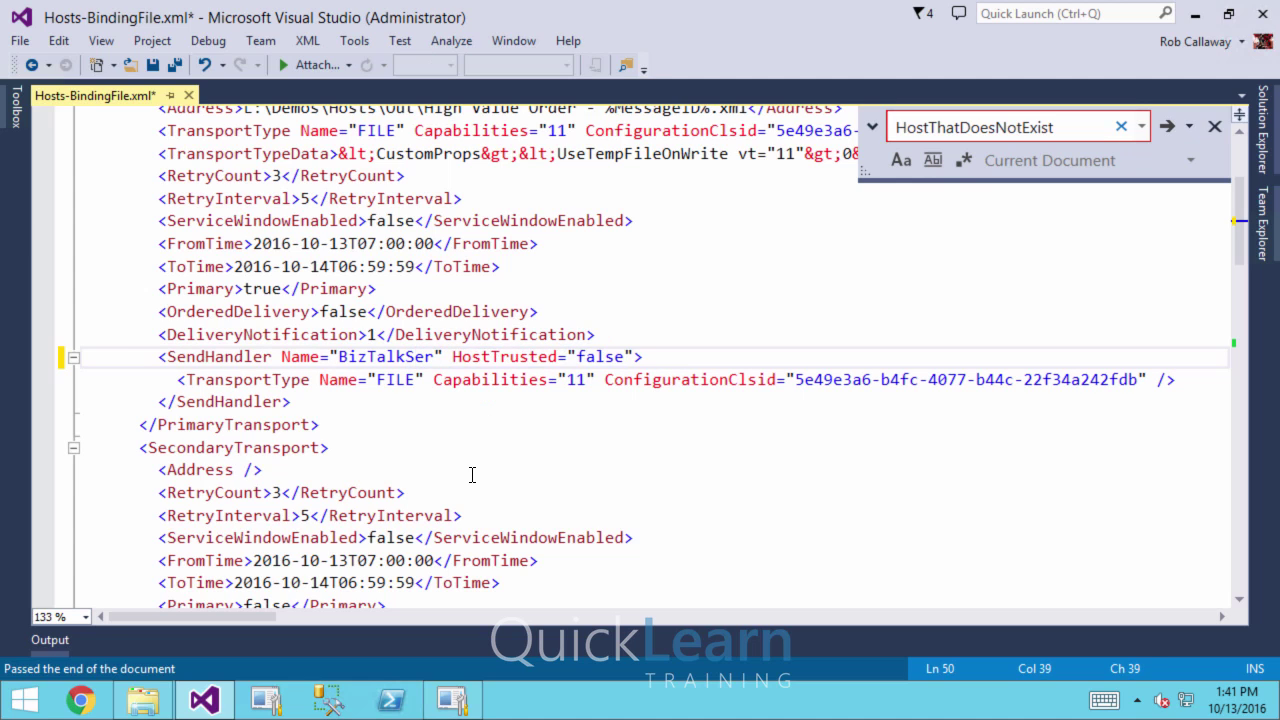
type("cation")
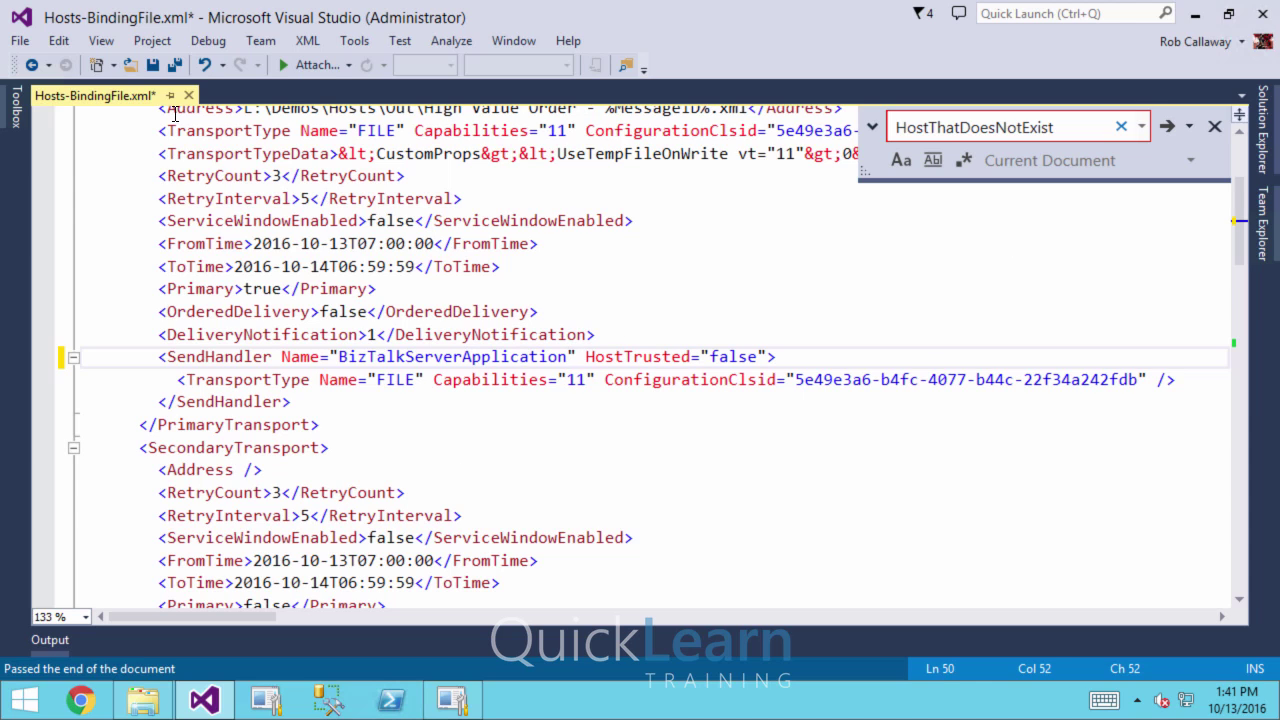
left_click(174, 64)
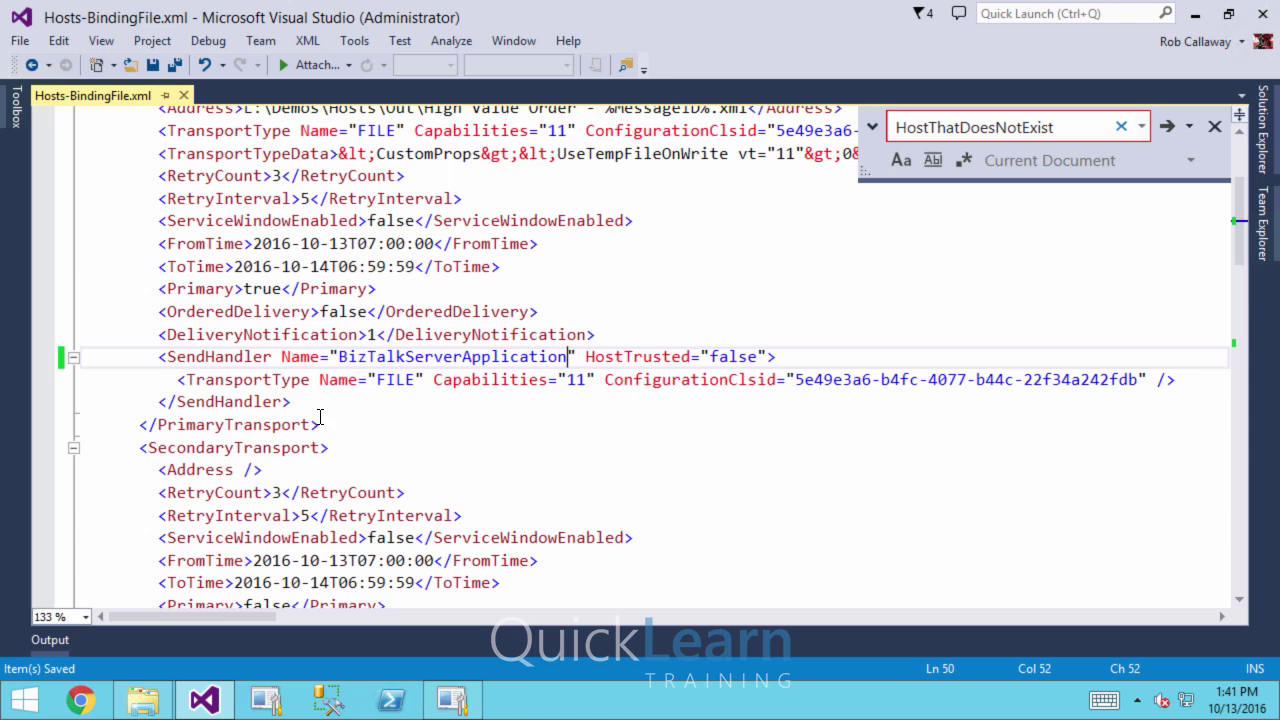
Check the full name of the BizTalkServerApplication host in BizTalk Server Administration Console against the binding file in Visual Studio
left_click(474, 700)
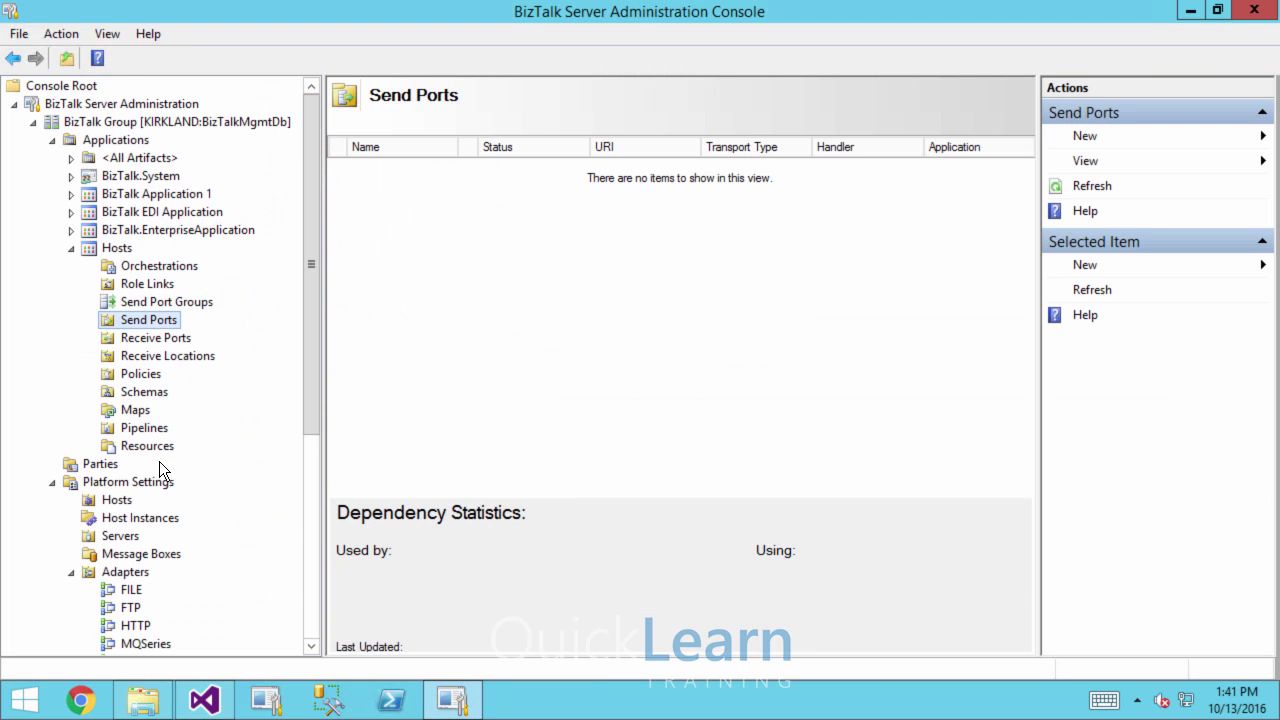
left_click(116, 501)
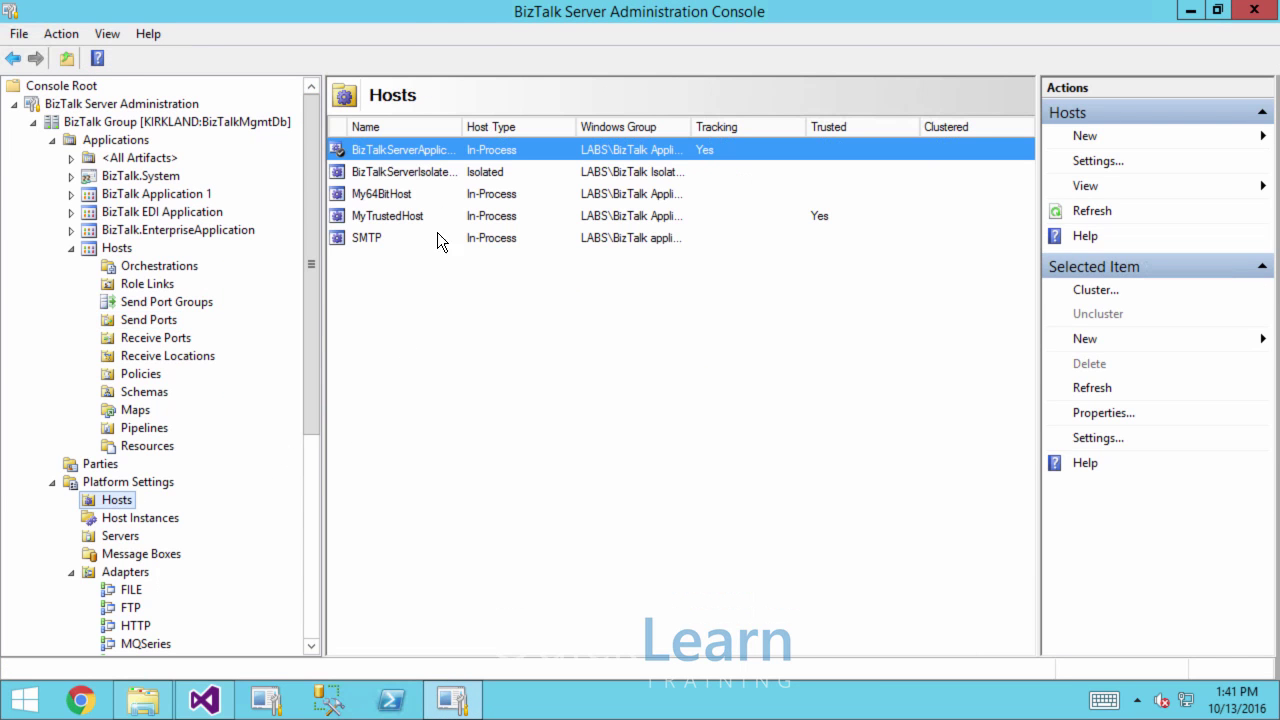
double_click(460, 131)
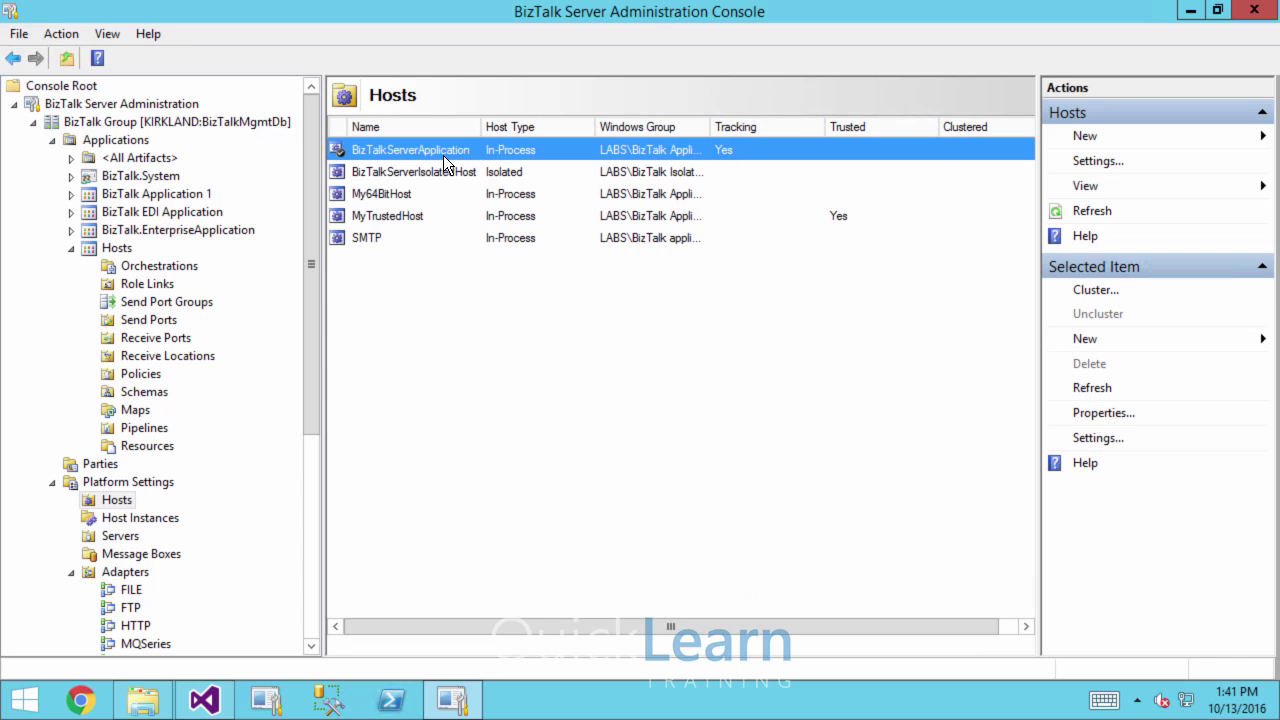
left_click(205, 699)
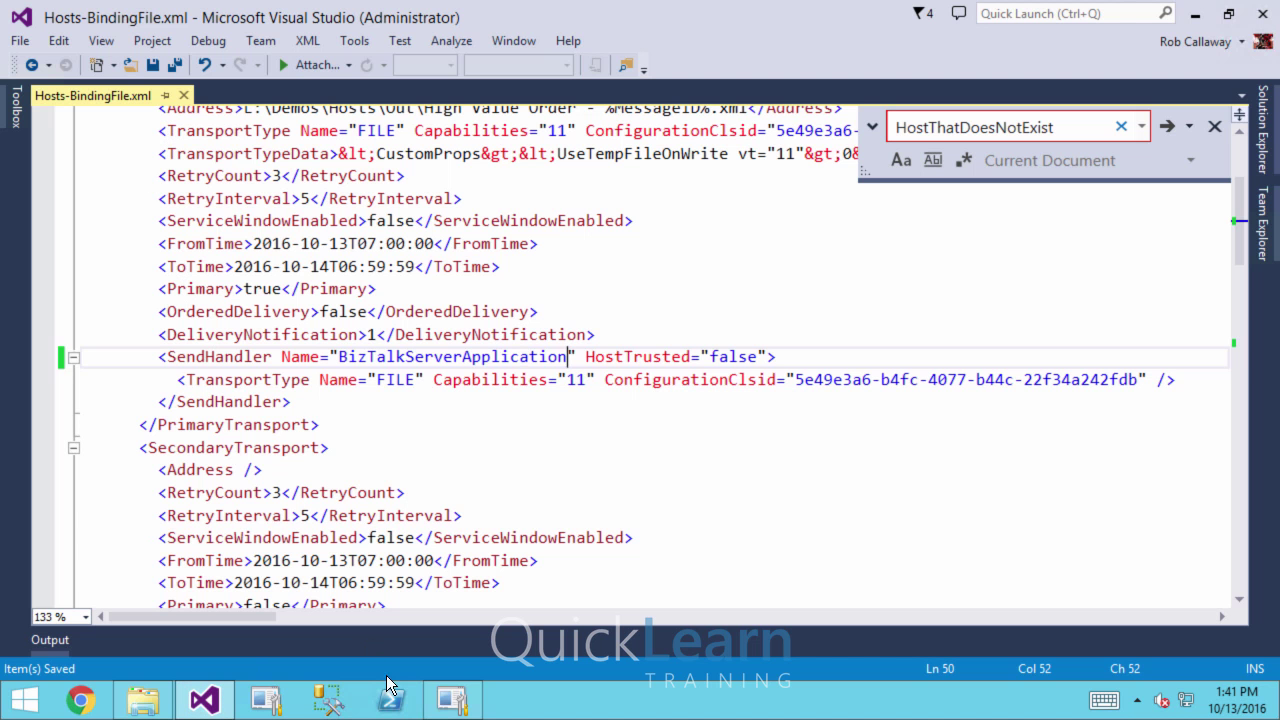
Switch to BizTalk Server Administration Console and try again to import Hosts-BindingFile.xml as bindings for the Hosts application
left_click(445, 703)
right_click(124, 250)
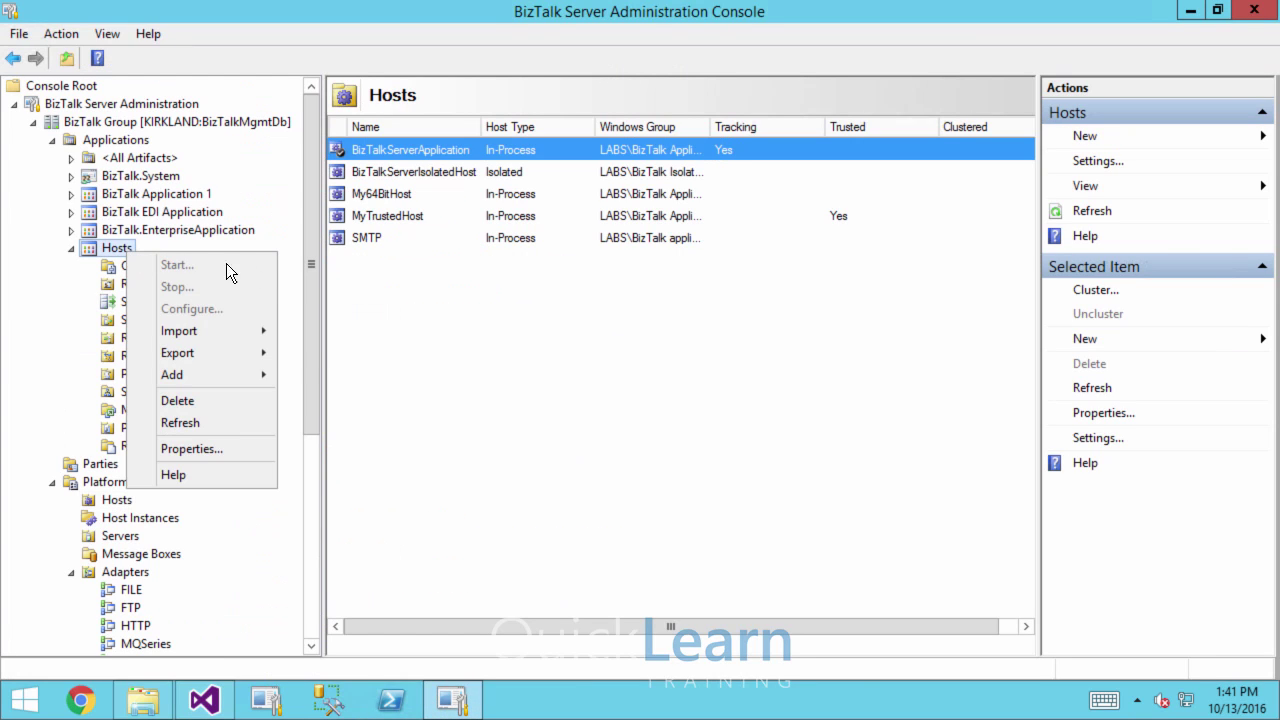
mouse_move(213, 332)
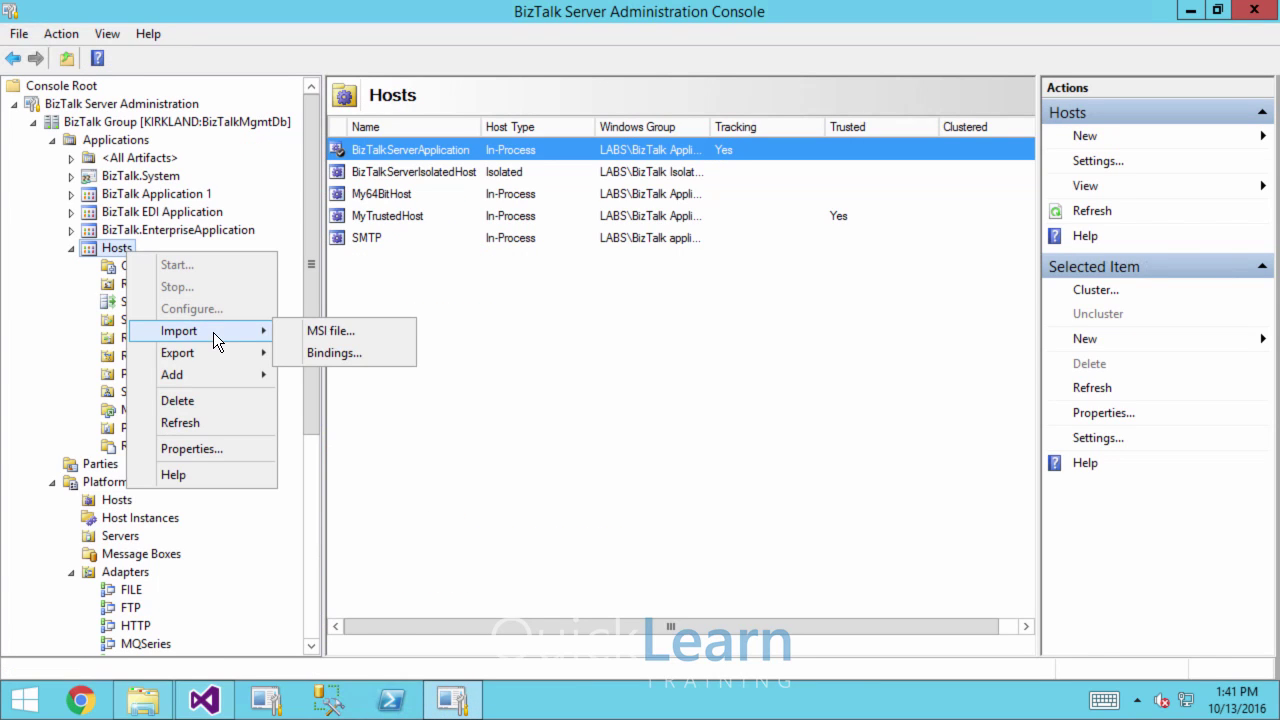
left_click(313, 353)
double_click(290, 385)
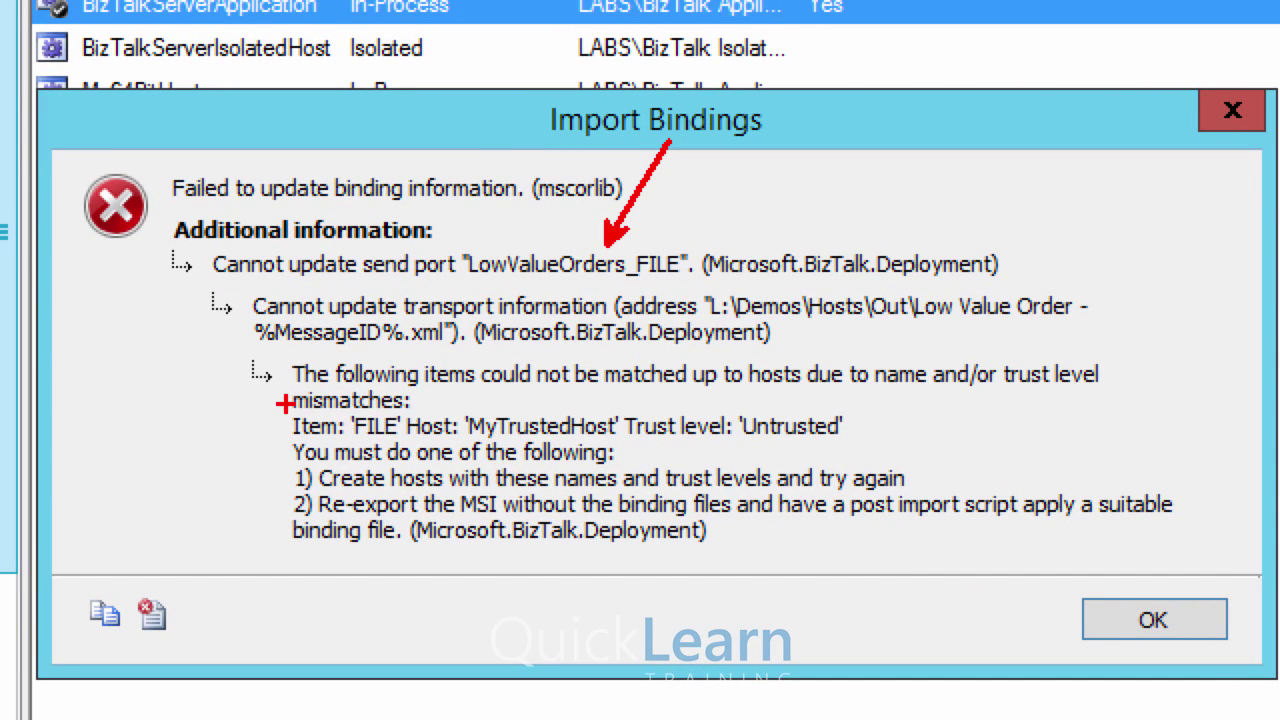
Compare the host name and trust level in the import error with MyTrustedHost's entry in the hosts list, and dismiss the error
mouse_move(270, 400)
left_mouse_down()
mouse_move(628, 448)
mouse_move(894, 456)
left_mouse_up()
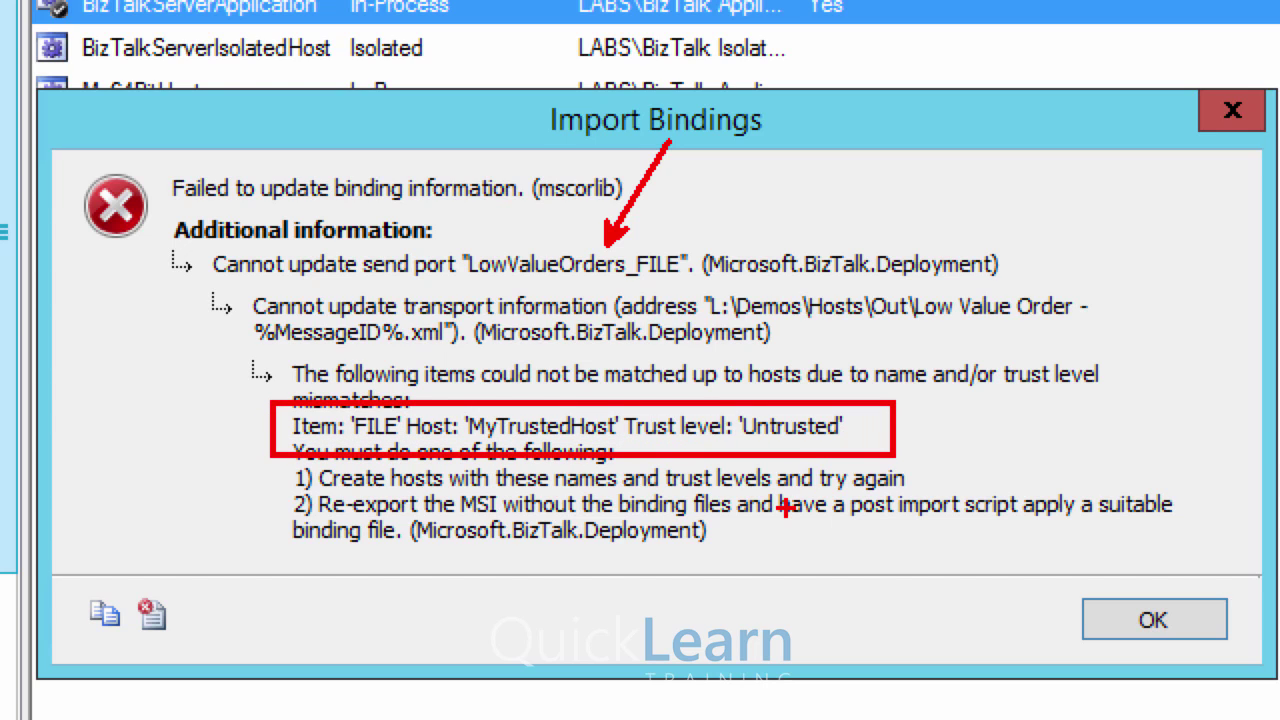
left_click_drag(790, 456, 790, 605)
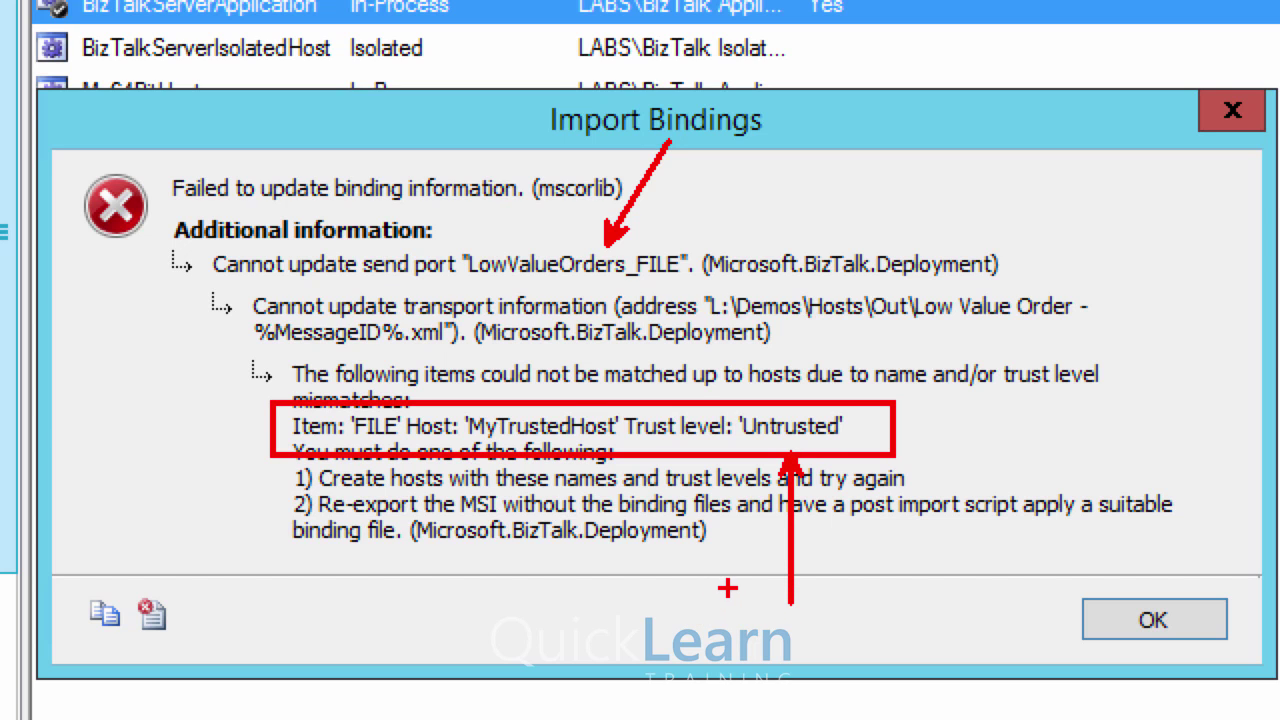
key("Escape")
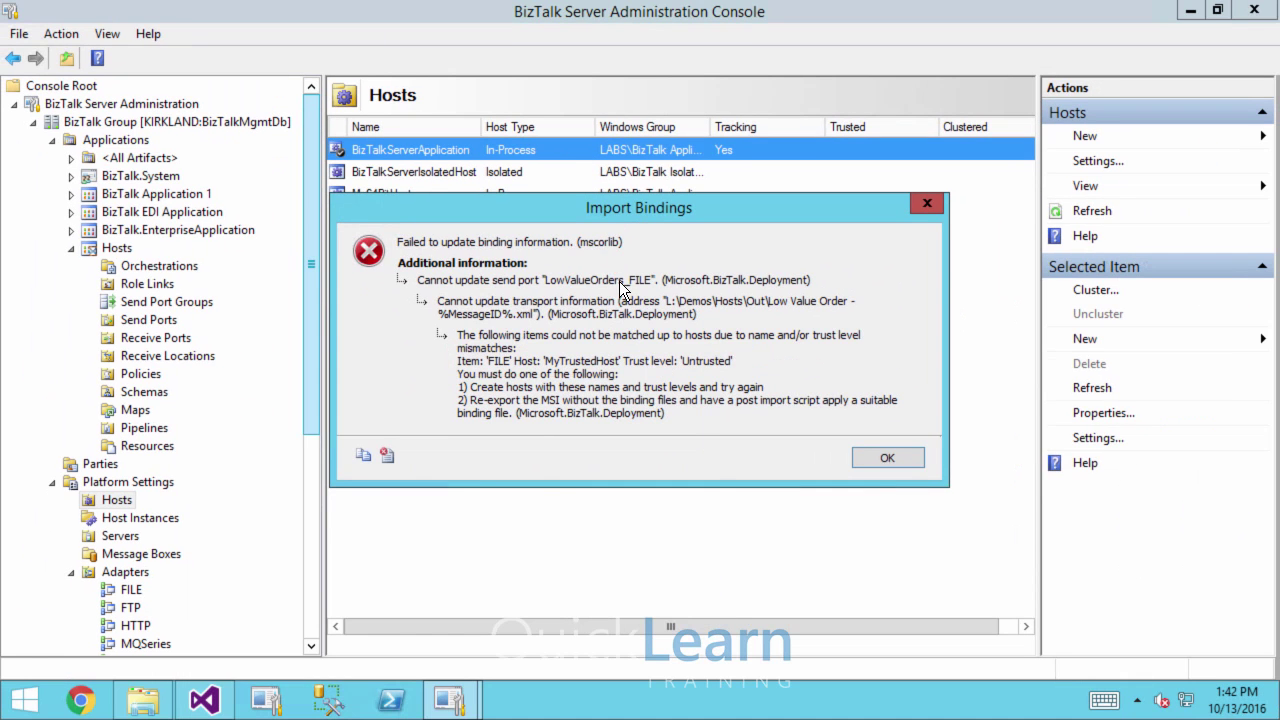
left_click_drag(579, 208, 575, 287)
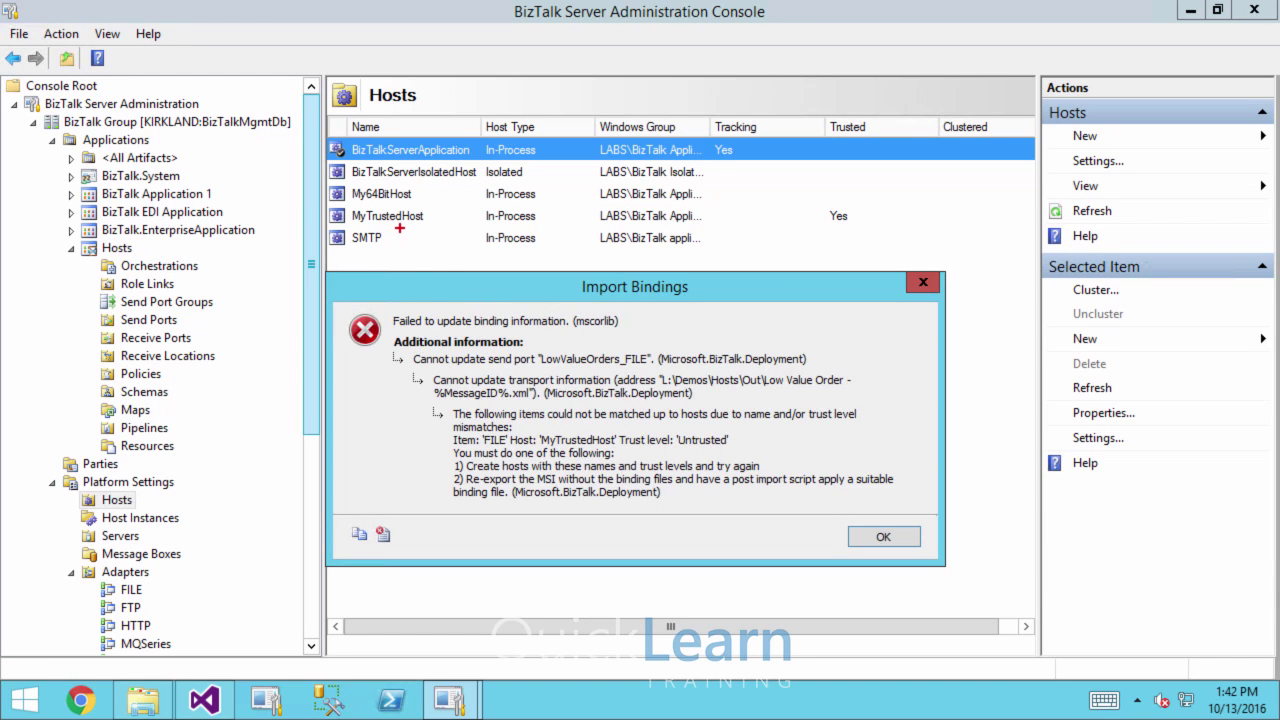
mouse_move(400, 230)
left_mouse_down()
mouse_move(486, 371)
mouse_move(556, 432)
left_mouse_up()
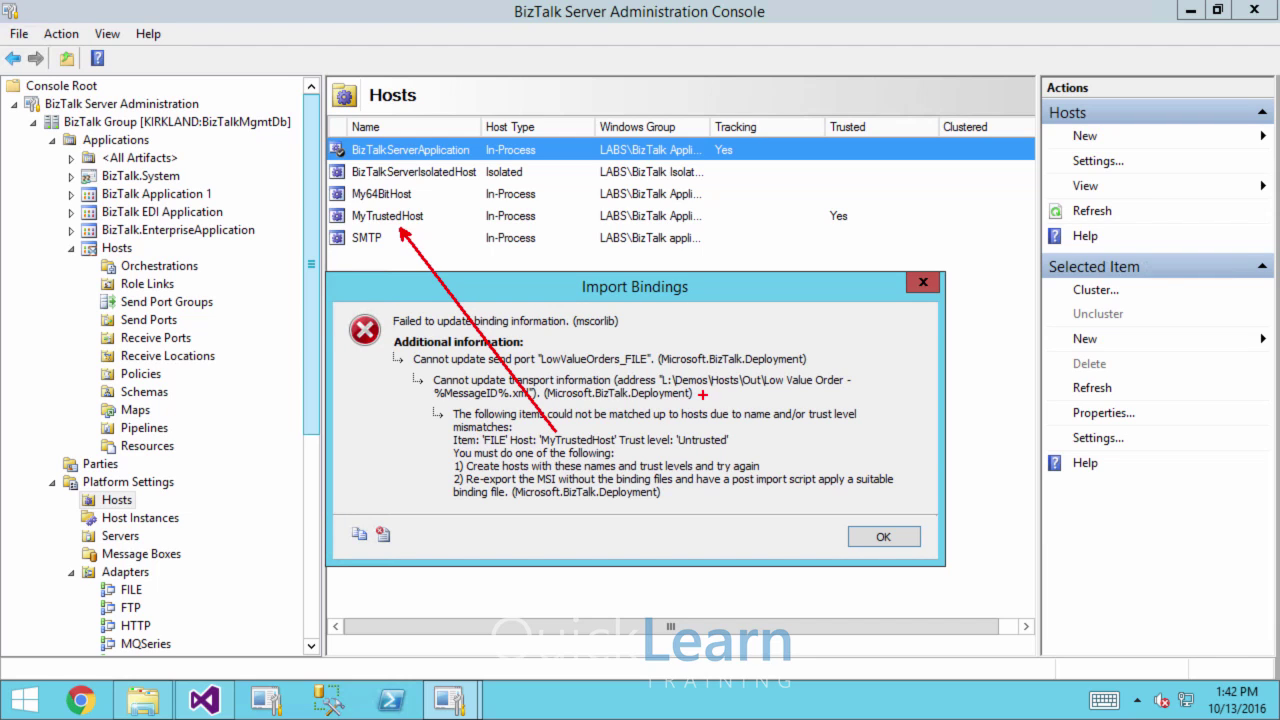
mouse_move(815, 109)
left_mouse_down()
mouse_move(880, 195)
mouse_move(882, 237)
left_mouse_up()
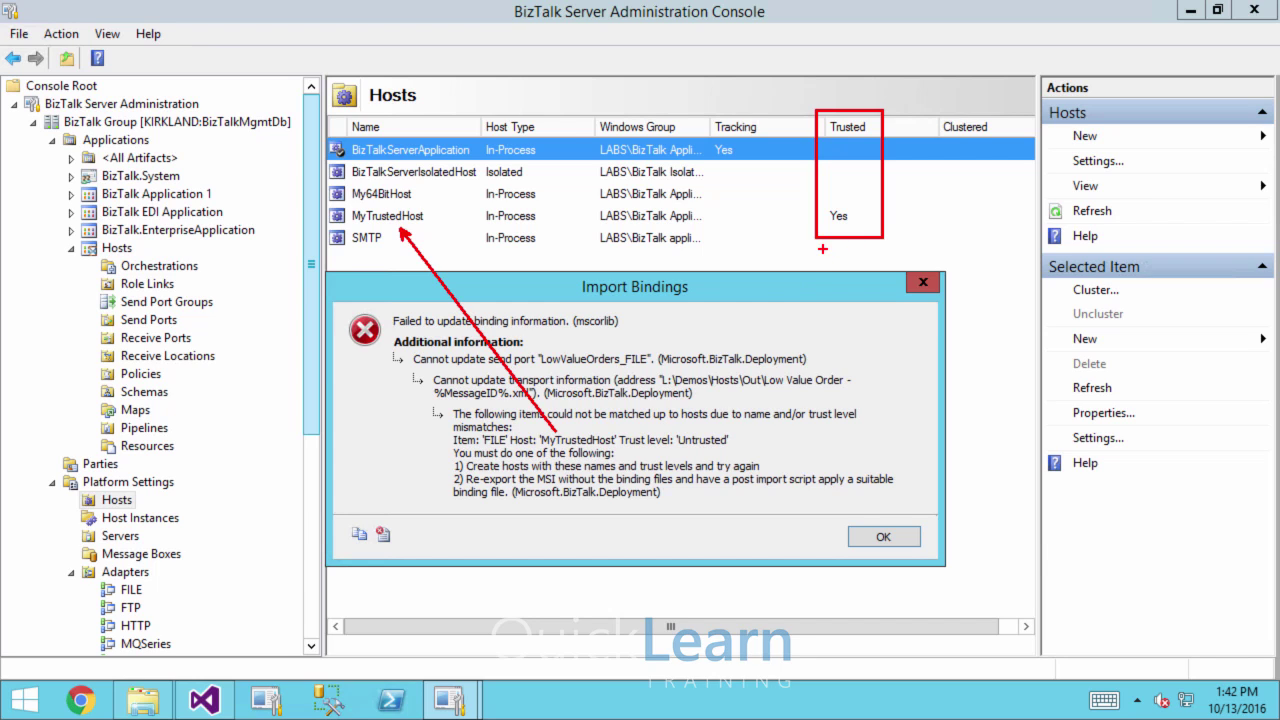
left_click_drag(820, 232, 714, 432)
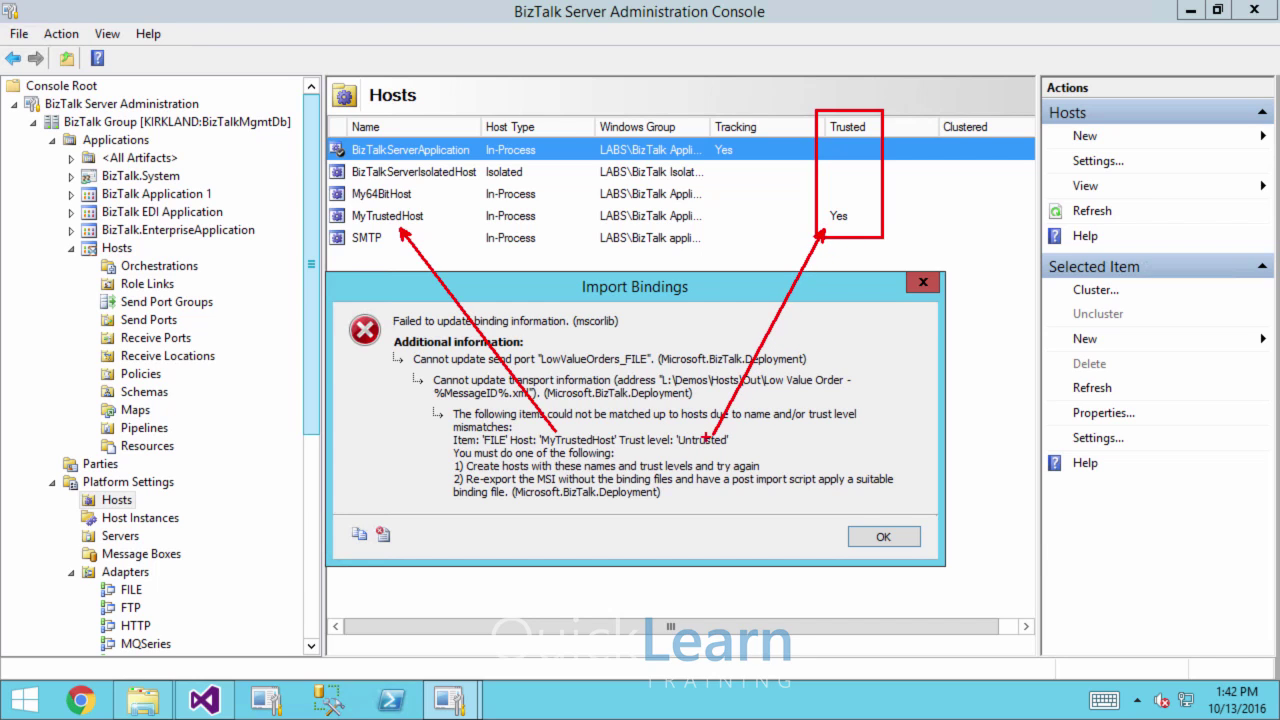
left_click_drag(610, 418, 748, 455)
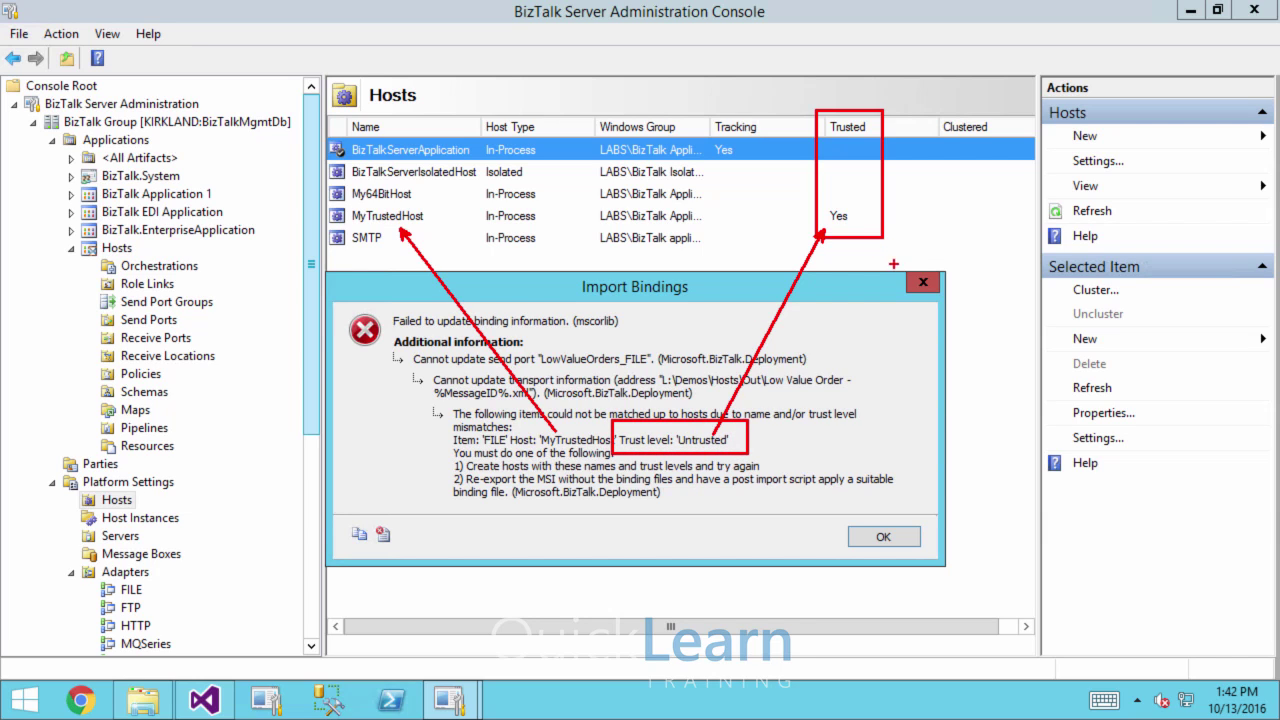
key("Escape")
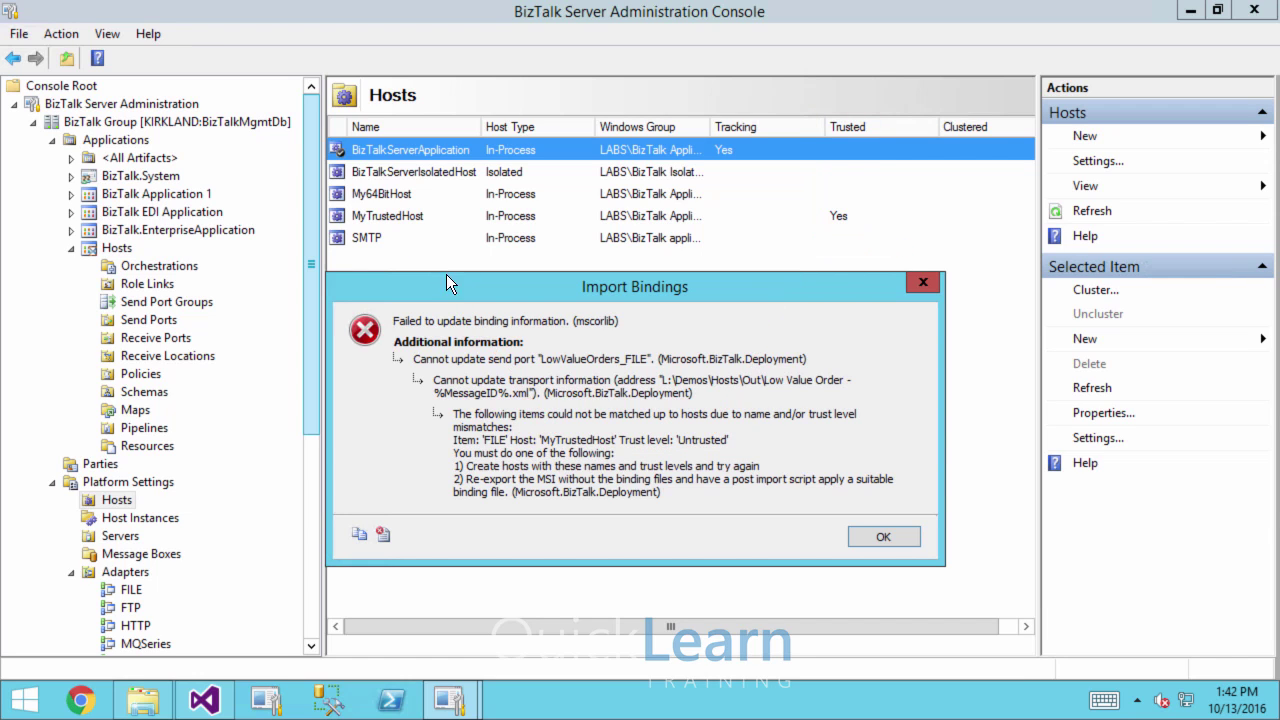
left_click(450, 700)
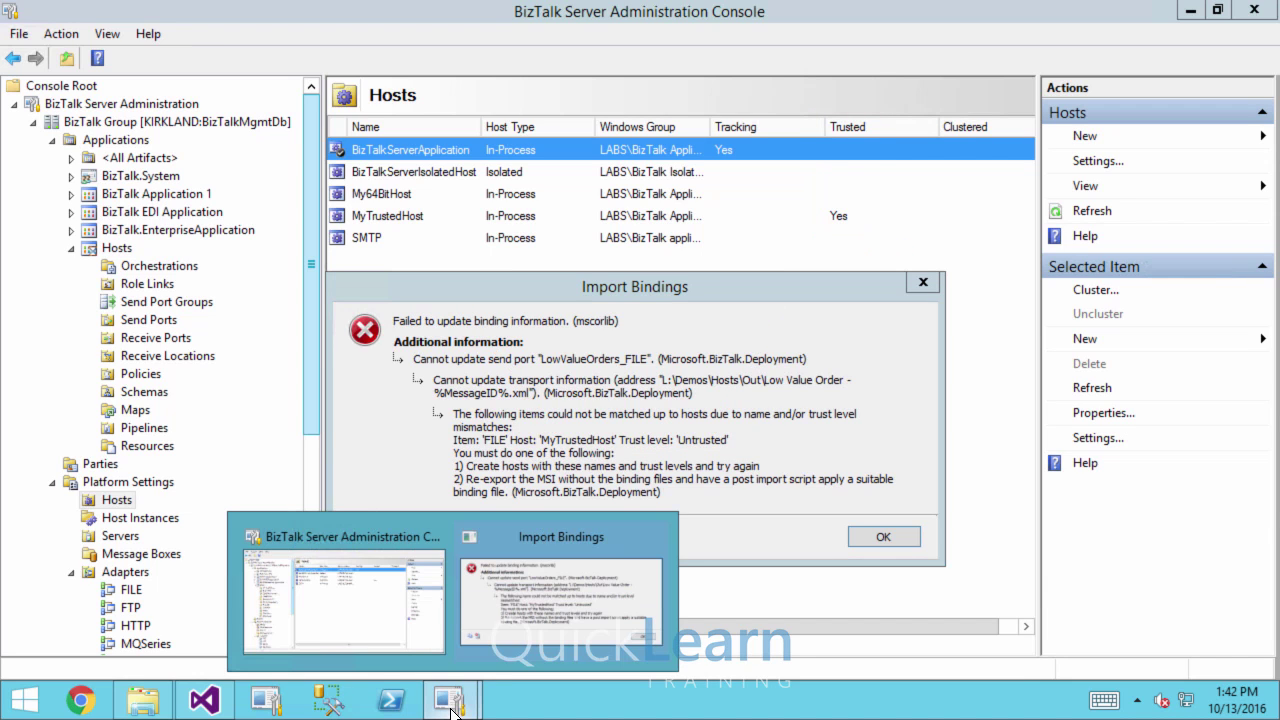
left_click(514, 628)
left_click(881, 537)
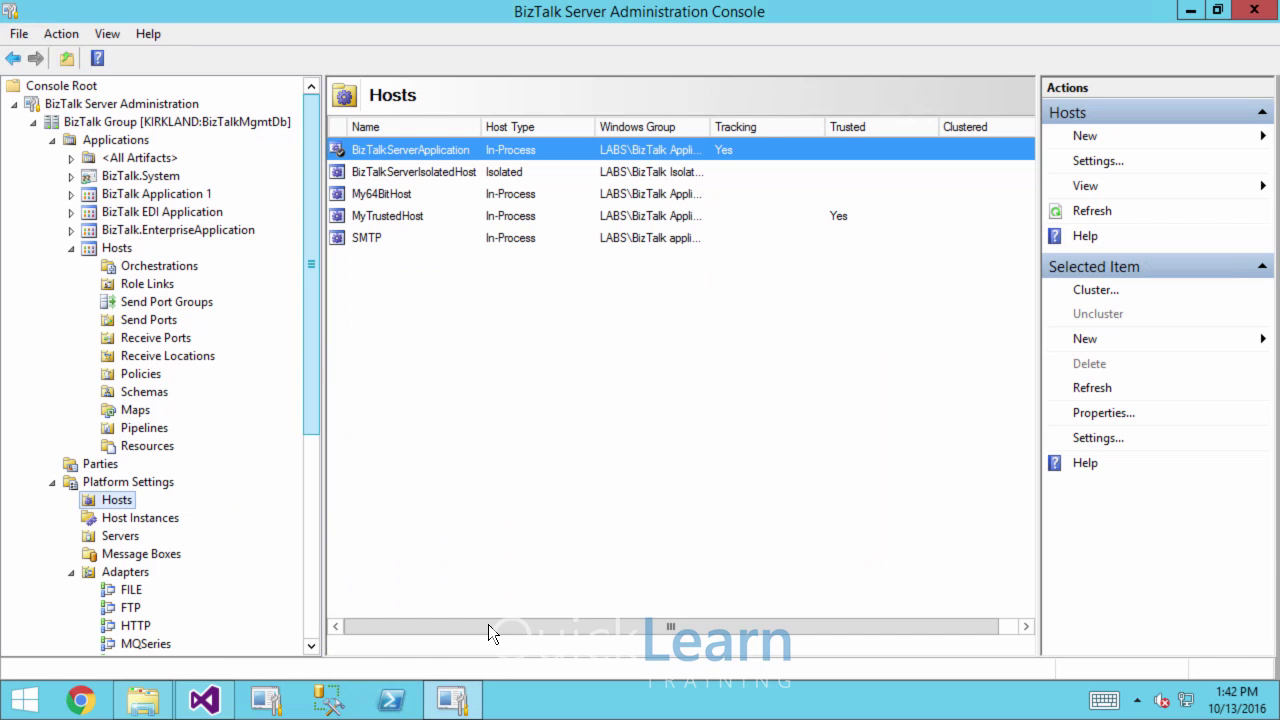
Switch to Visual Studio and search the binding file for HostTrusted, advancing to the occurrence in the MyTrustedHost send handler
left_click(204, 700)
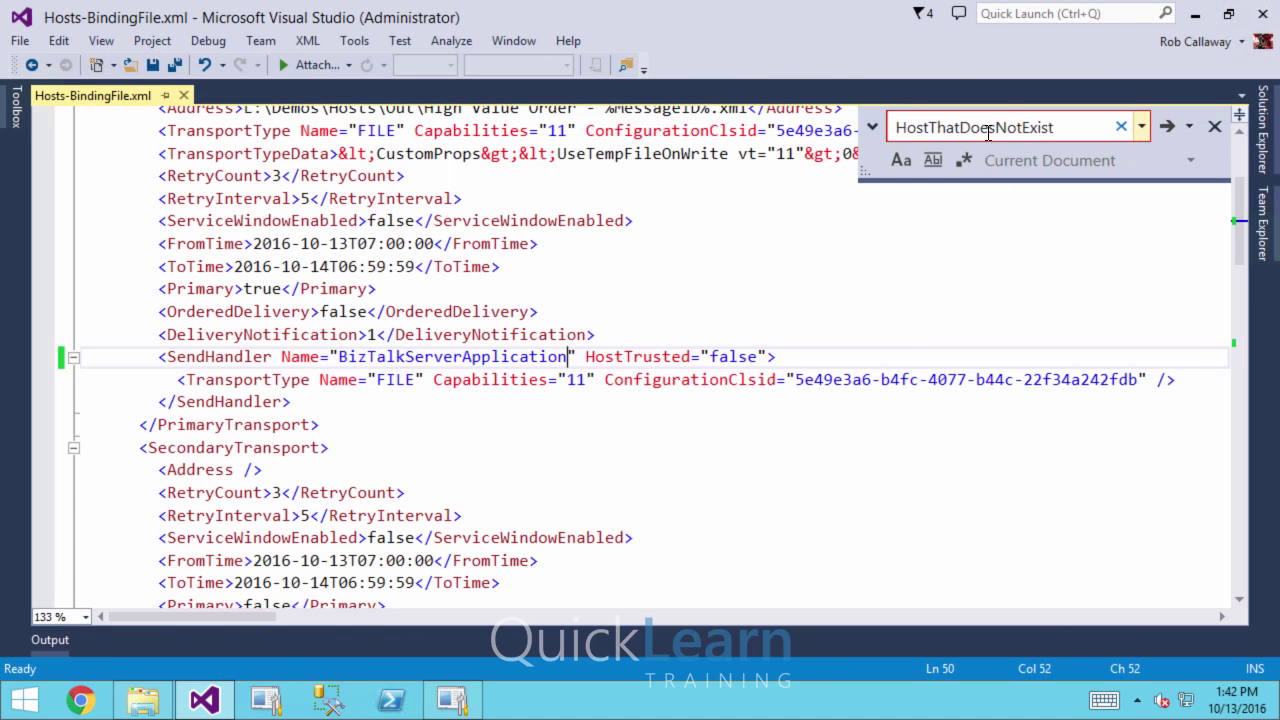
left_click(1138, 127)
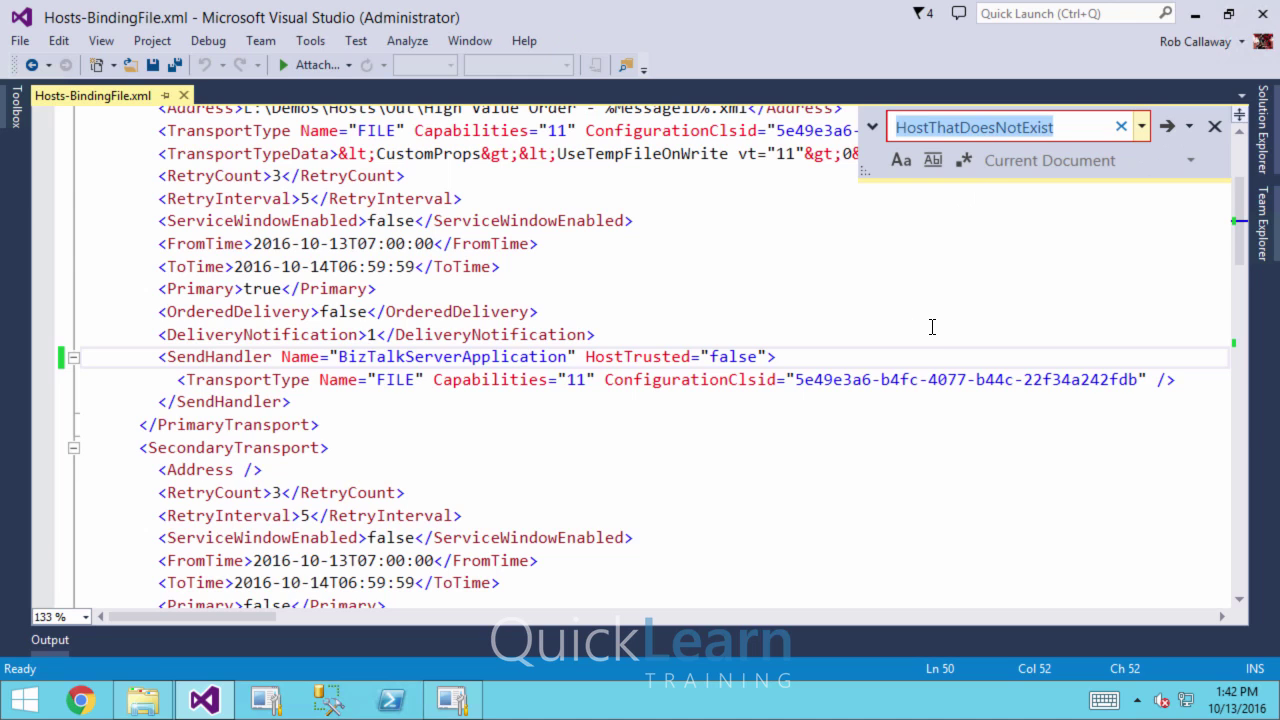
type("Host")
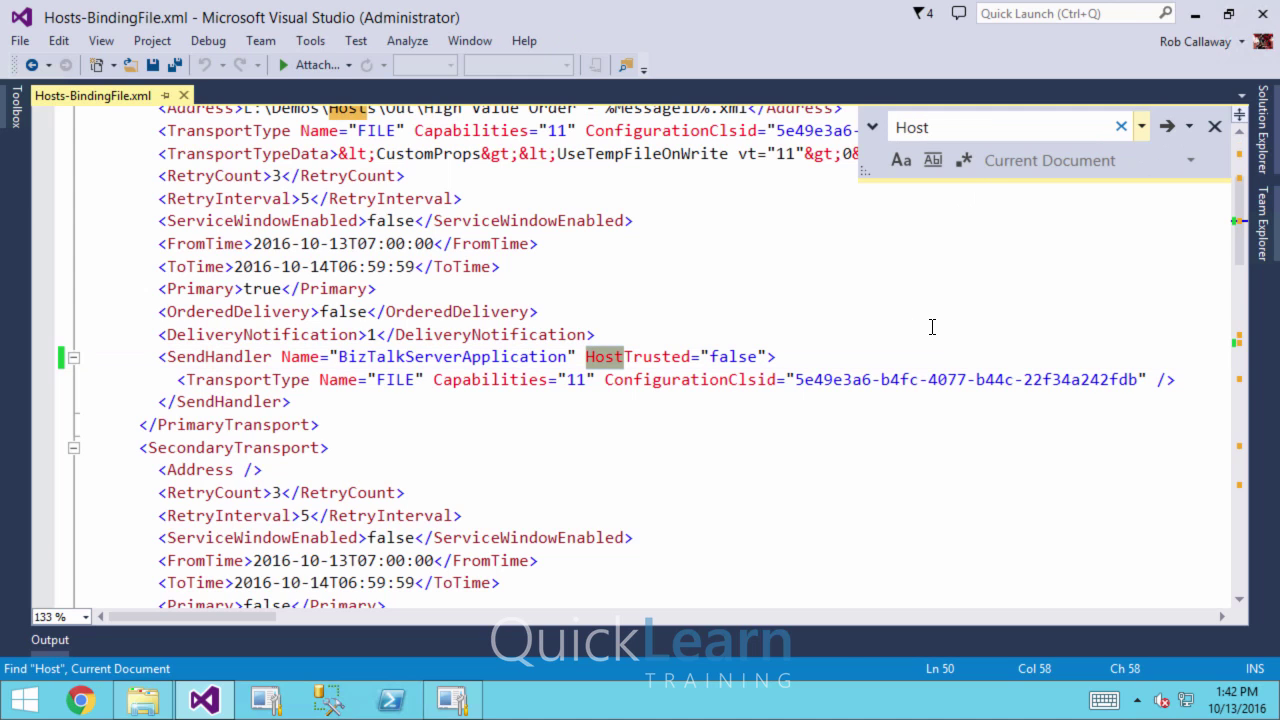
type("Truster")
key("BackSpace")
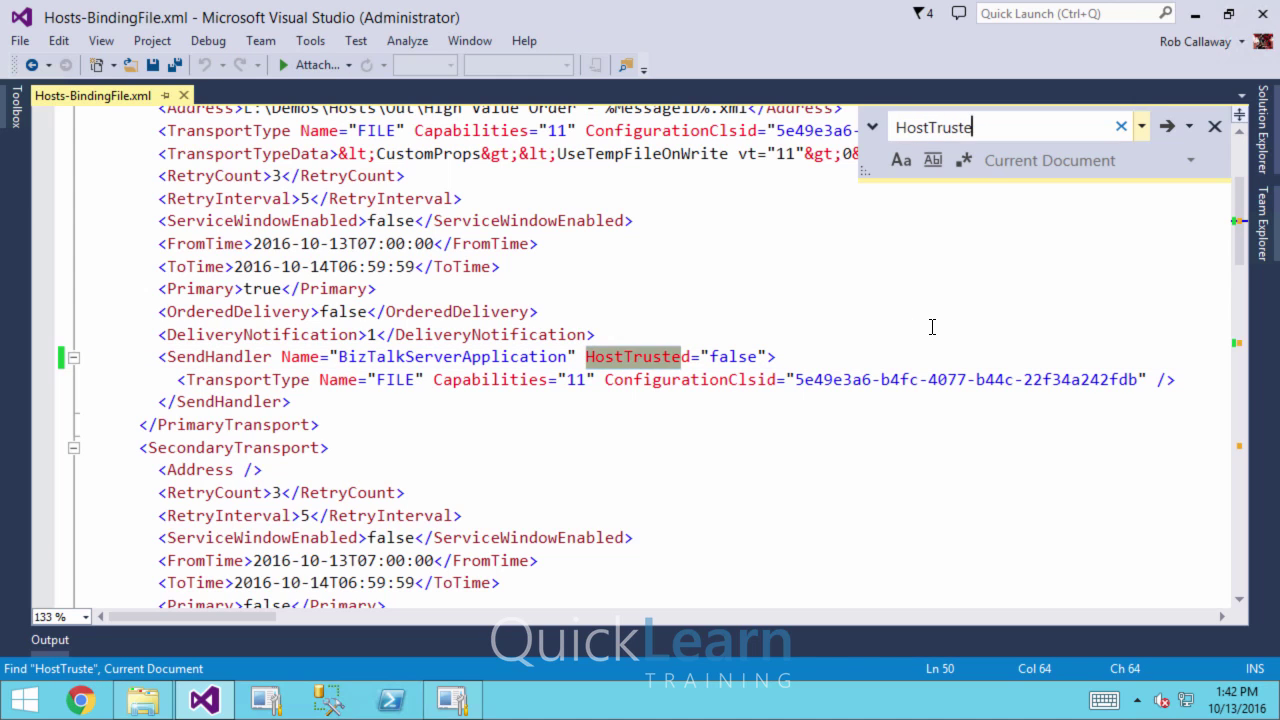
type("d")
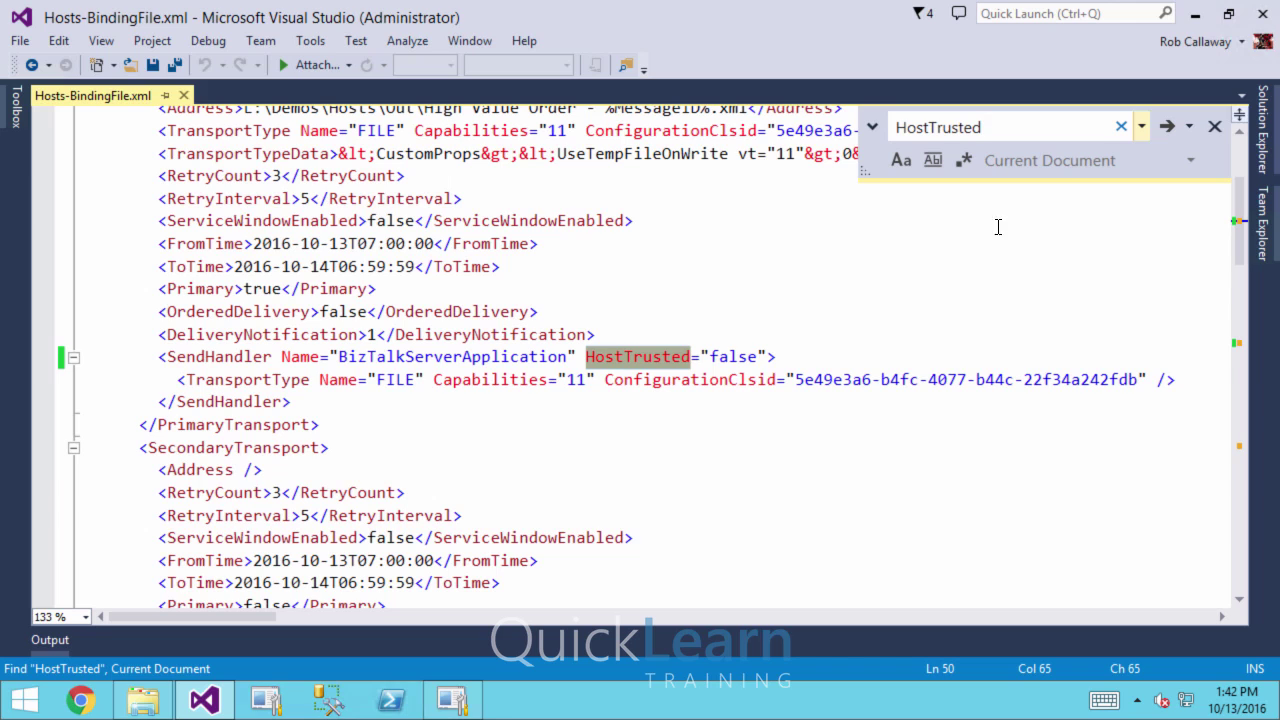
left_click(1162, 131)
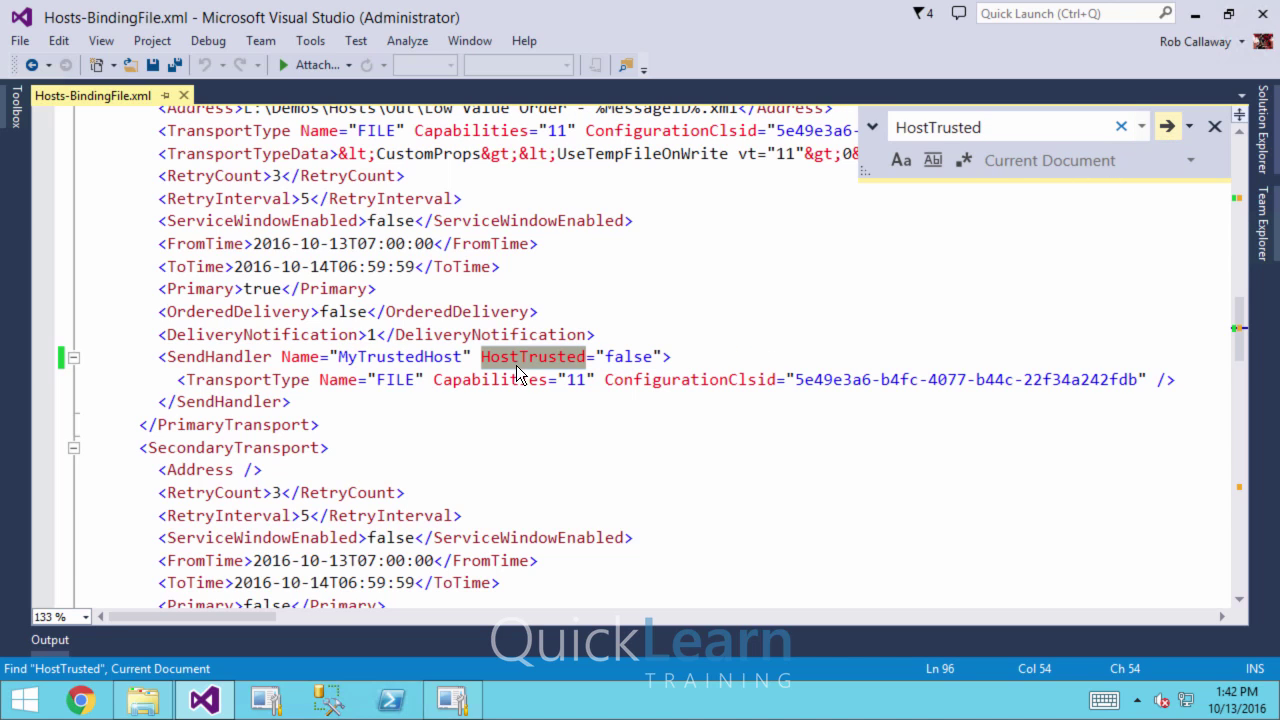
Set HostTrusted to true for the MyTrustedHost send handler and save the binding file
double_click(620, 357)
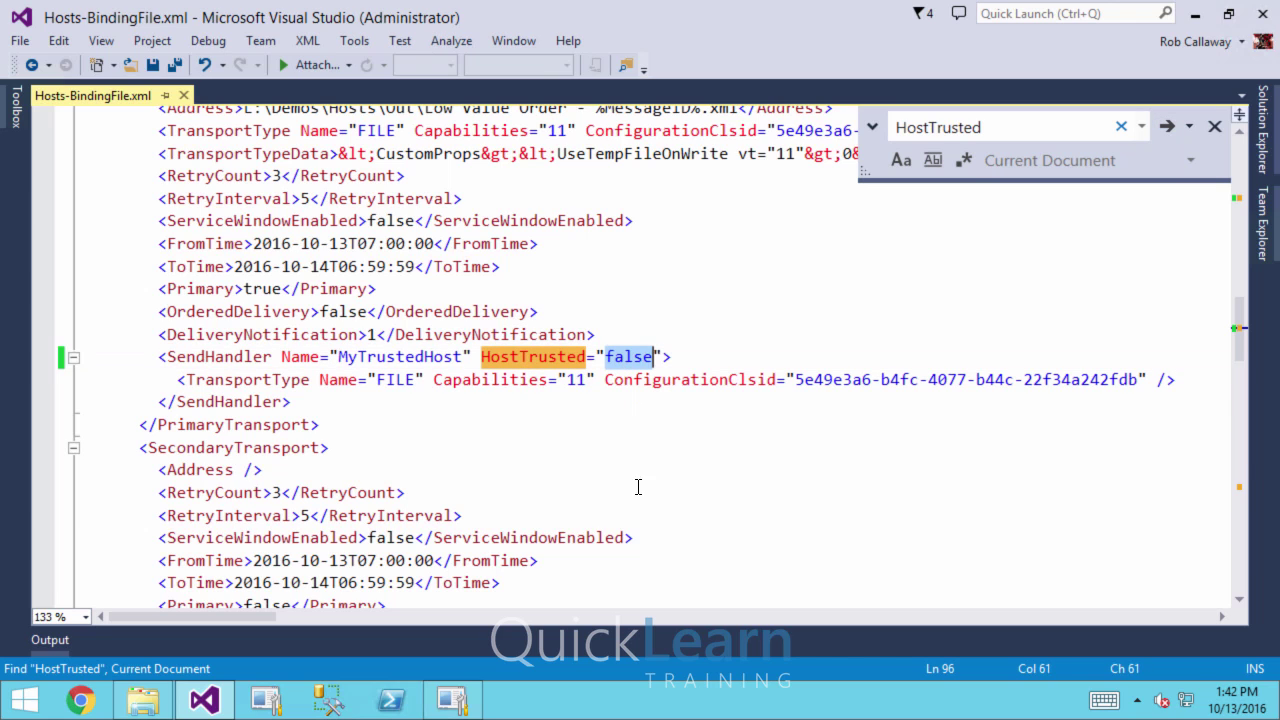
type("true")
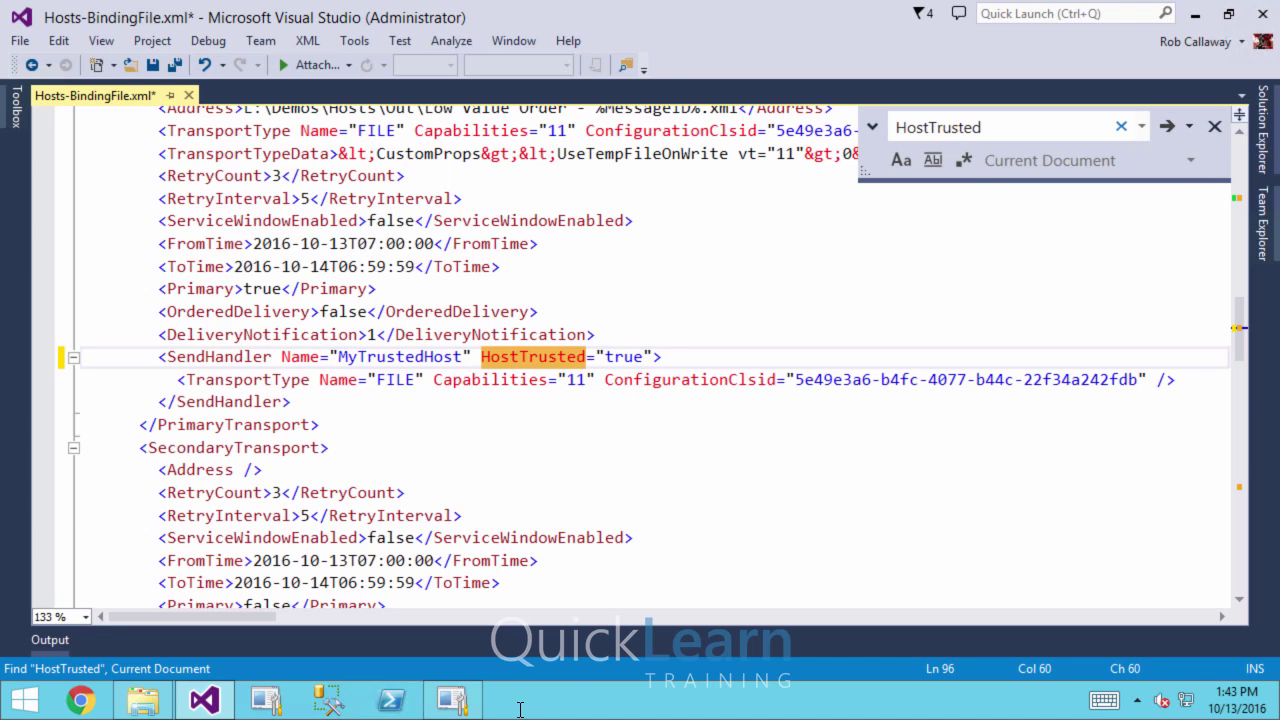
left_click(178, 67)
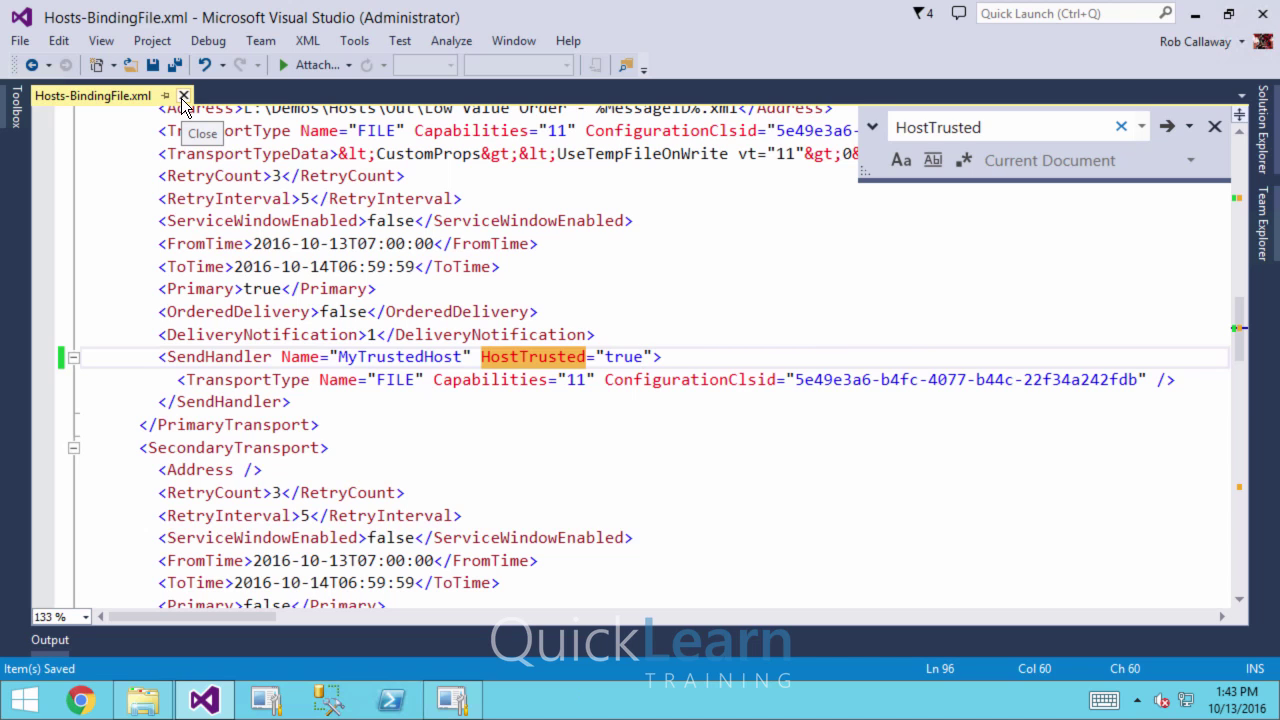
Switch to BizTalk Server Administration Console and import Hosts-BindingFile.xml as bindings for the Hosts application
key("alt+Tab")
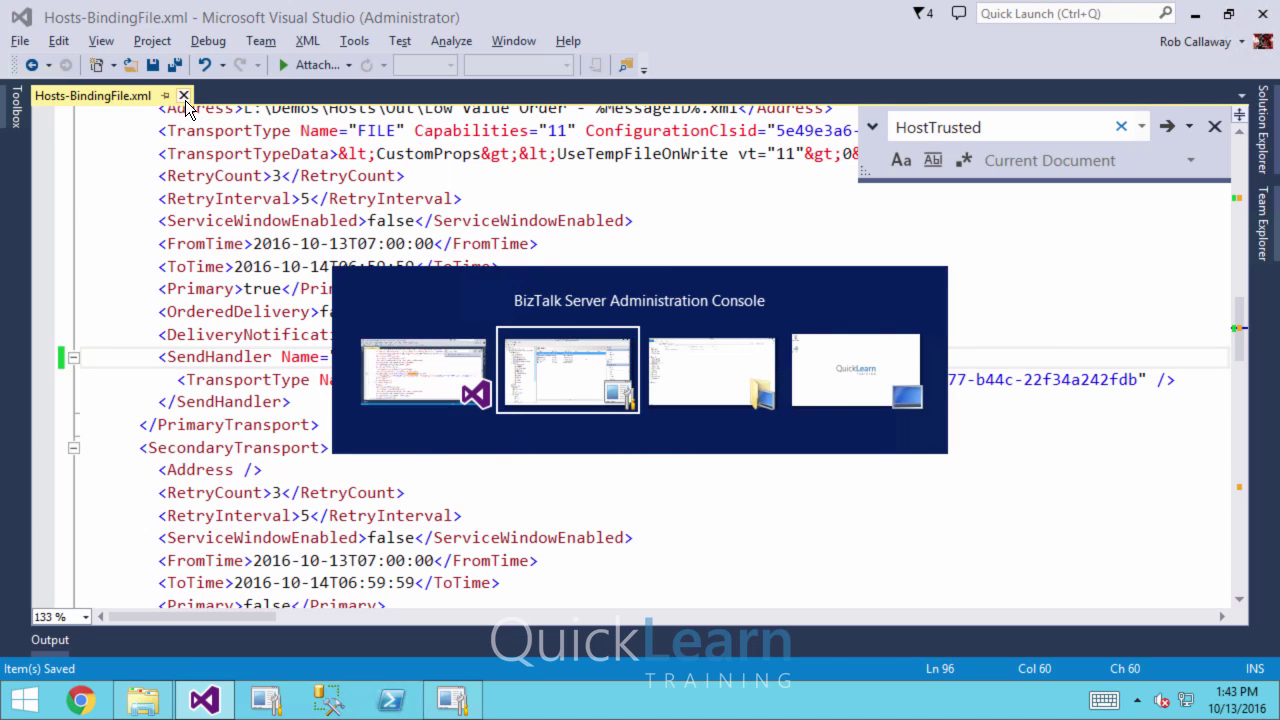
left_click(127, 247)
right_click(127, 247)
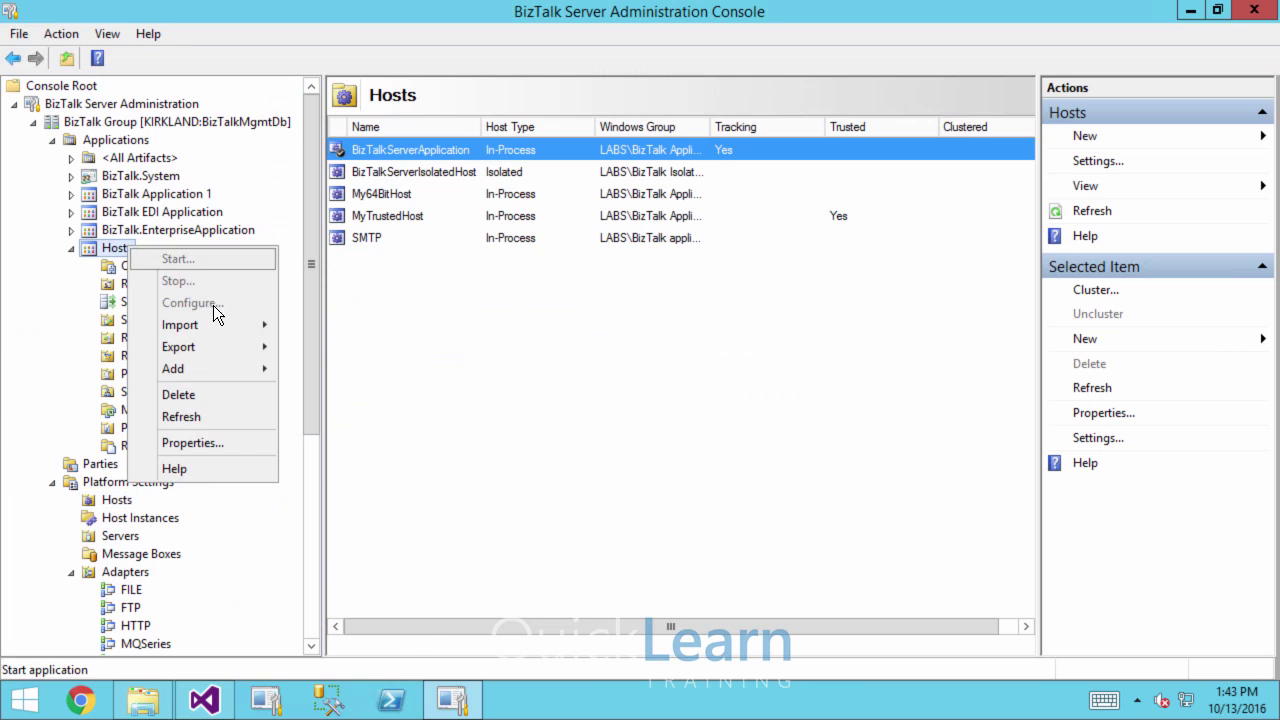
mouse_move(232, 324)
left_click(313, 353)
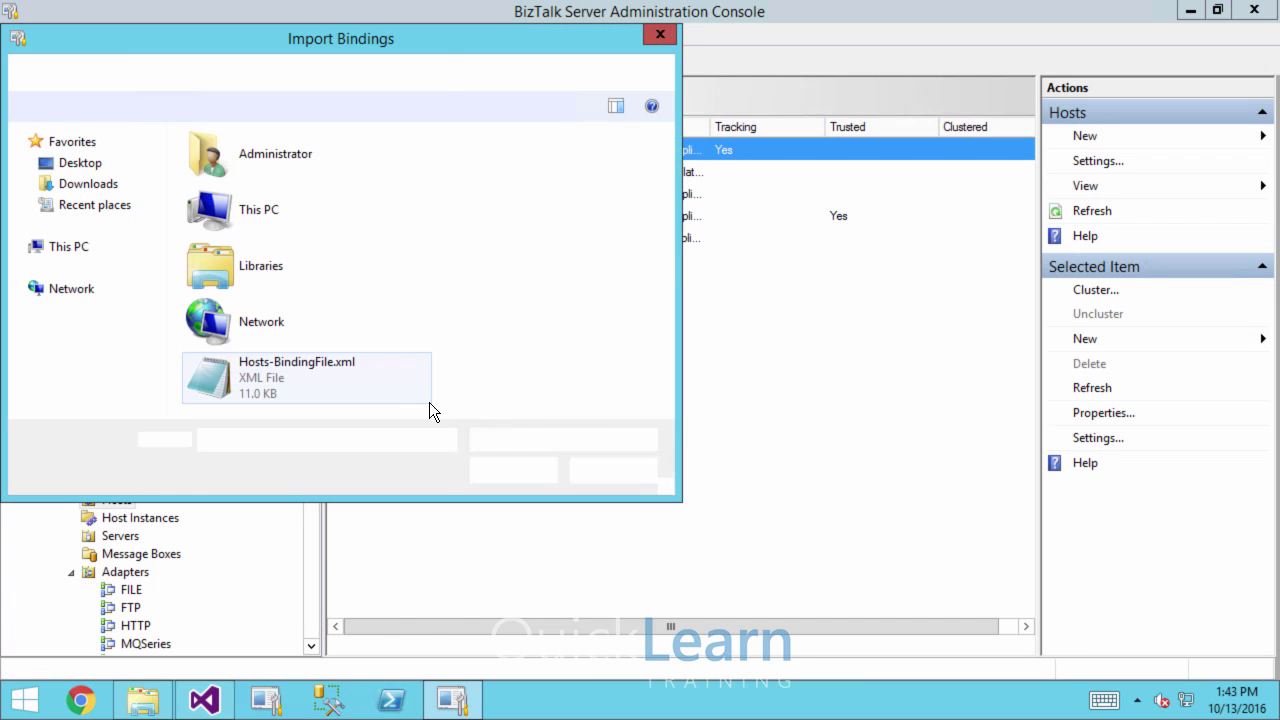
left_click(280, 391)
left_click(496, 470)
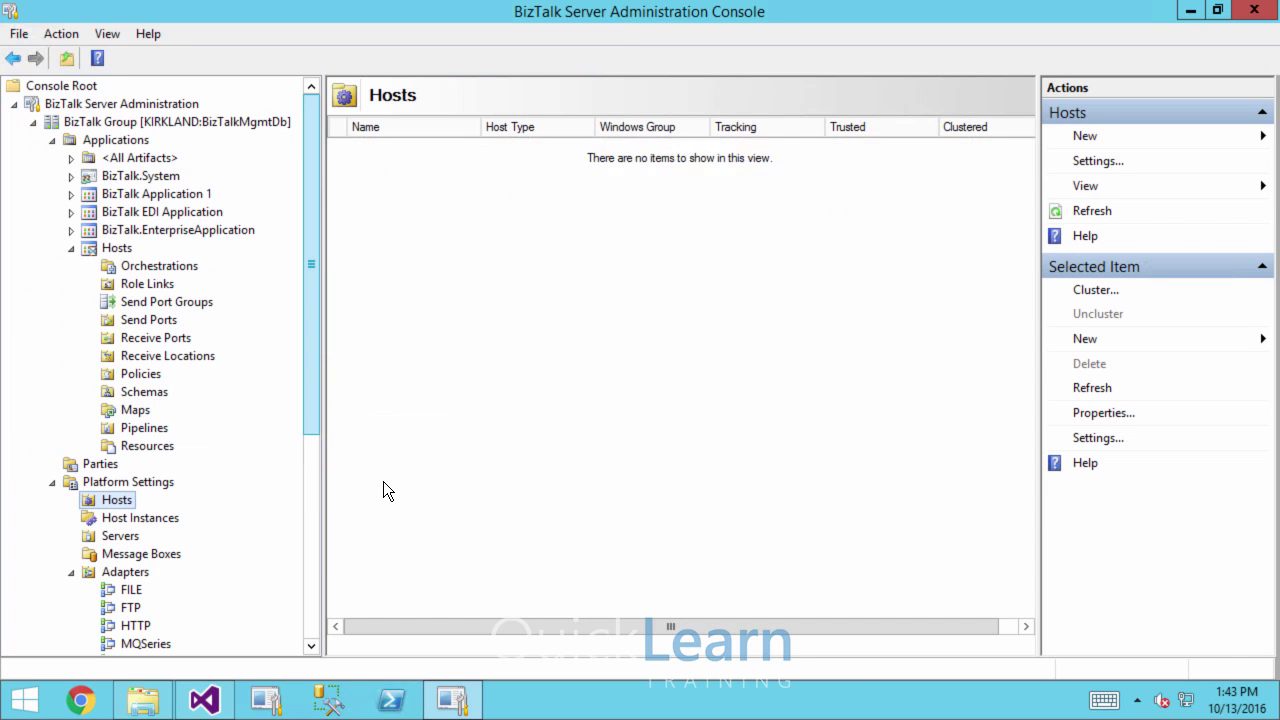
Review the Hosts application's send ports and receive locations
left_click(150, 319)
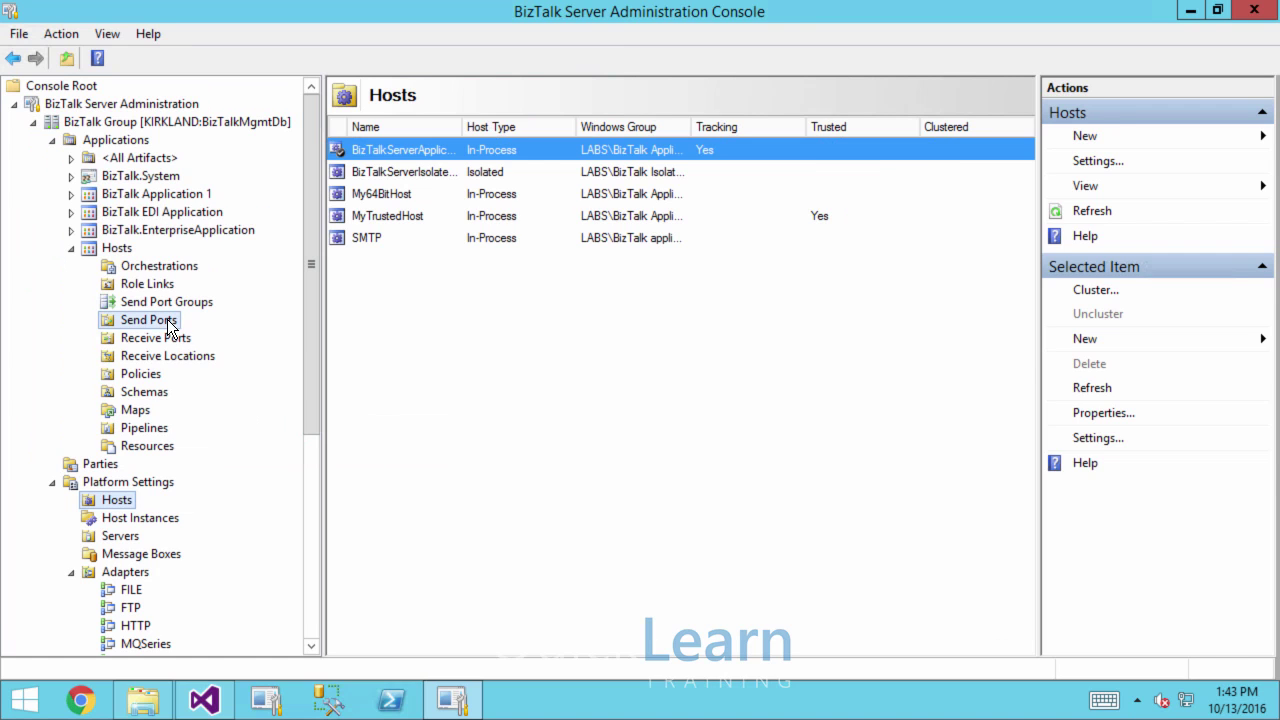
left_click(196, 355)
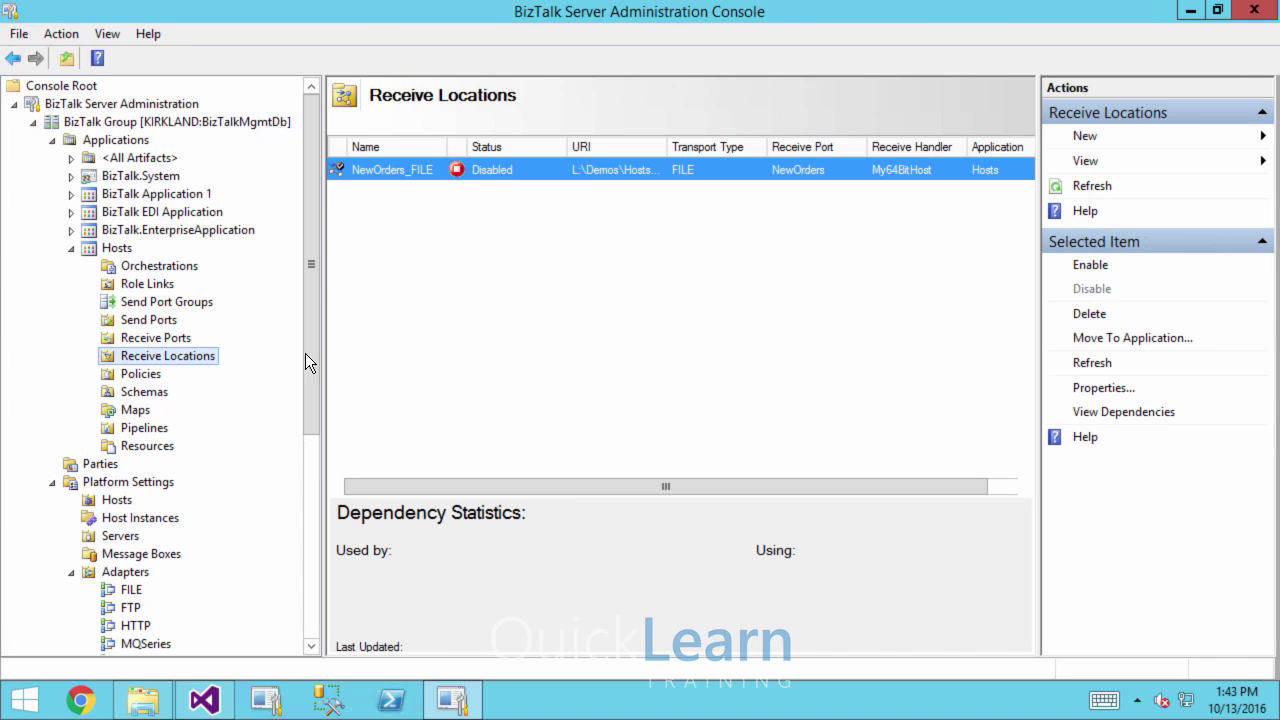